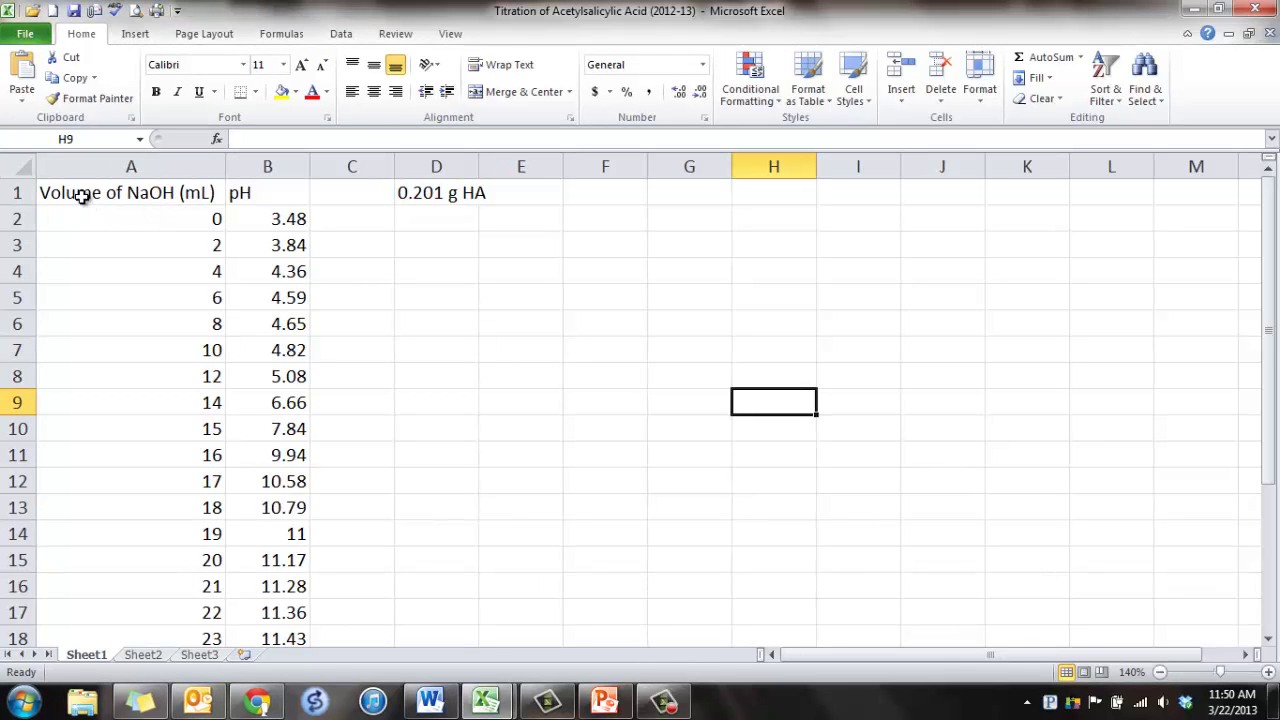
key("BackSpace")
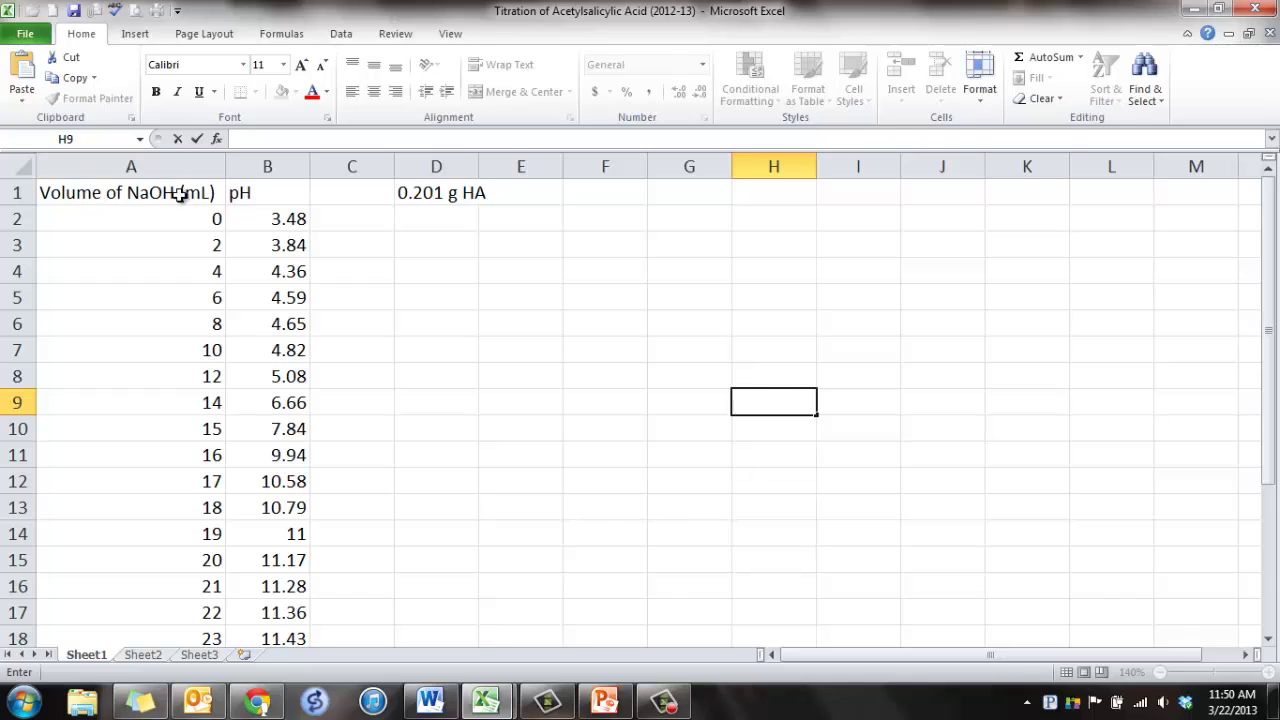
left_click(268, 192)
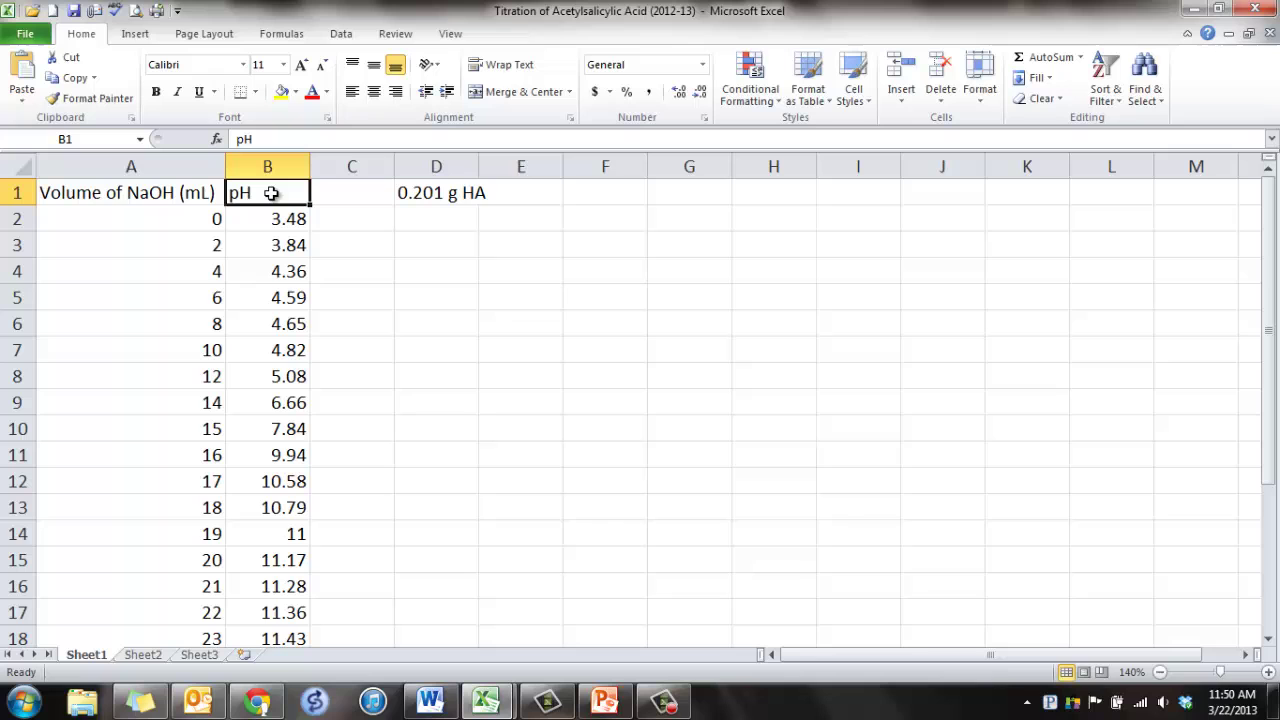
left_click_drag(174, 222, 160, 660)
scroll(286, 534, "up", 3)
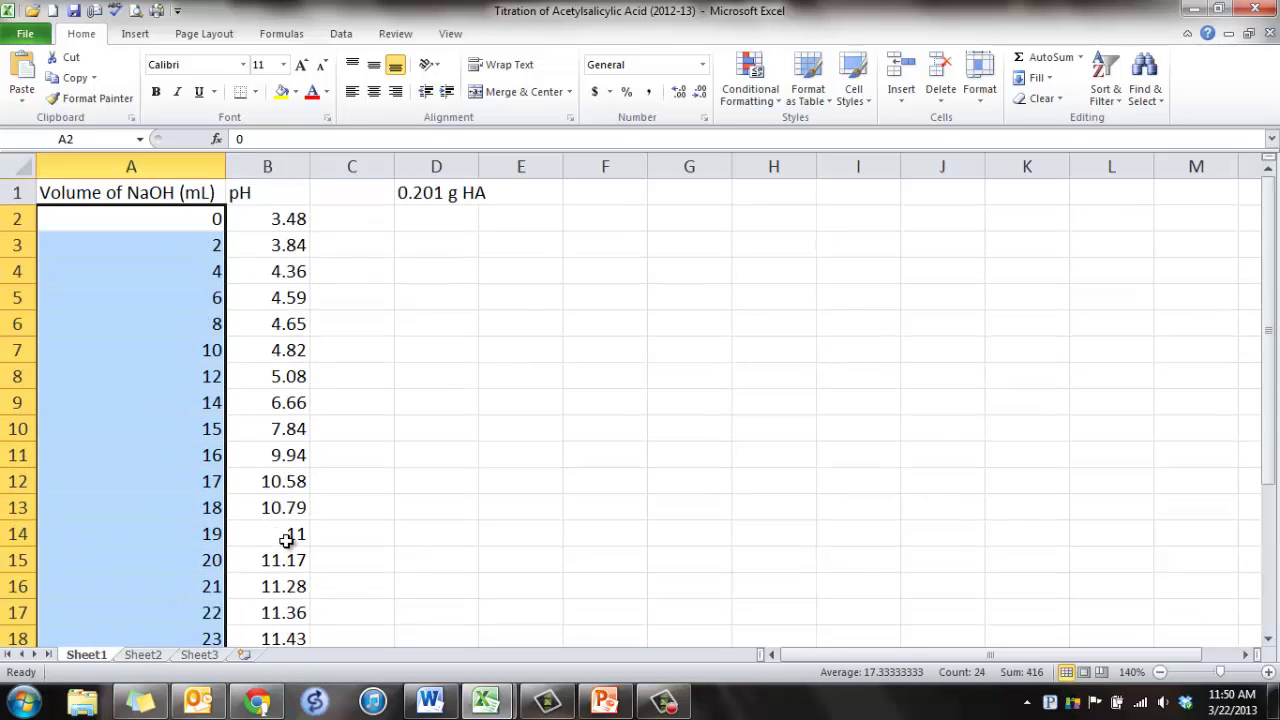
scroll(286, 450, "down", 1)
scroll(286, 365, "up", 1)
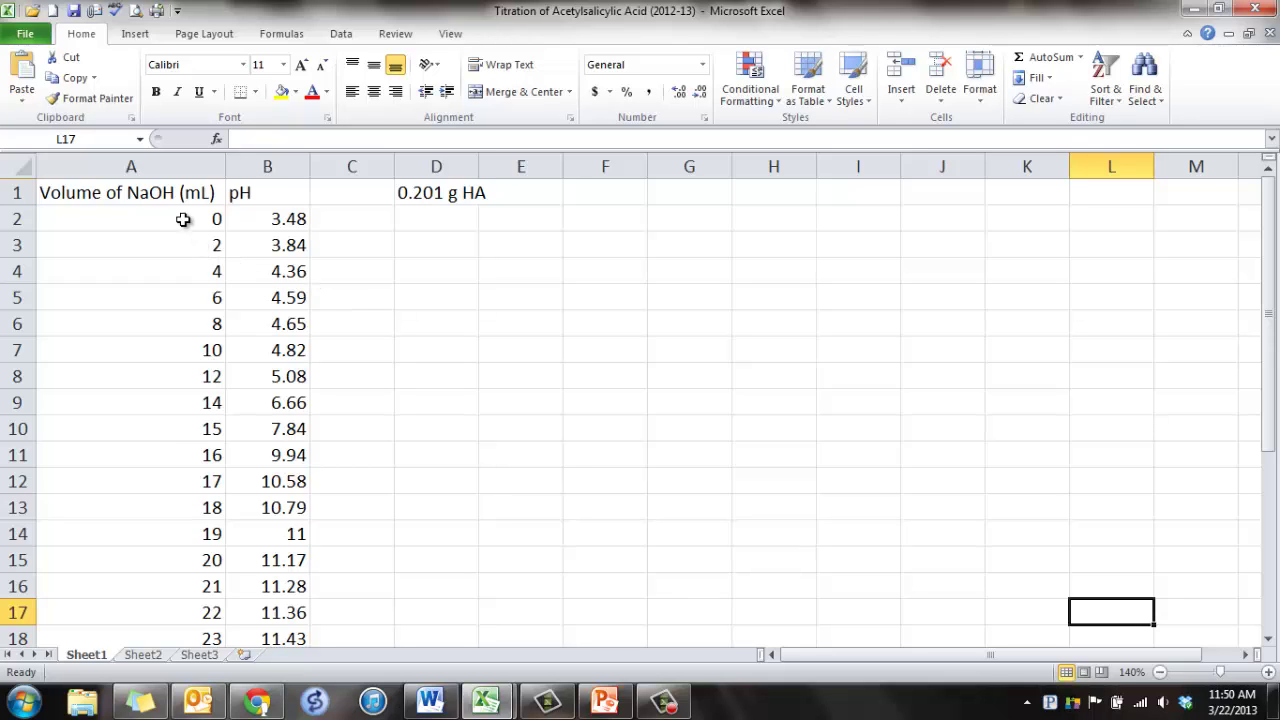
Insert a markers-only scatter chart of the volume and pH data in A2:B25, and delete its legend.
left_click_drag(152, 218, 260, 590)
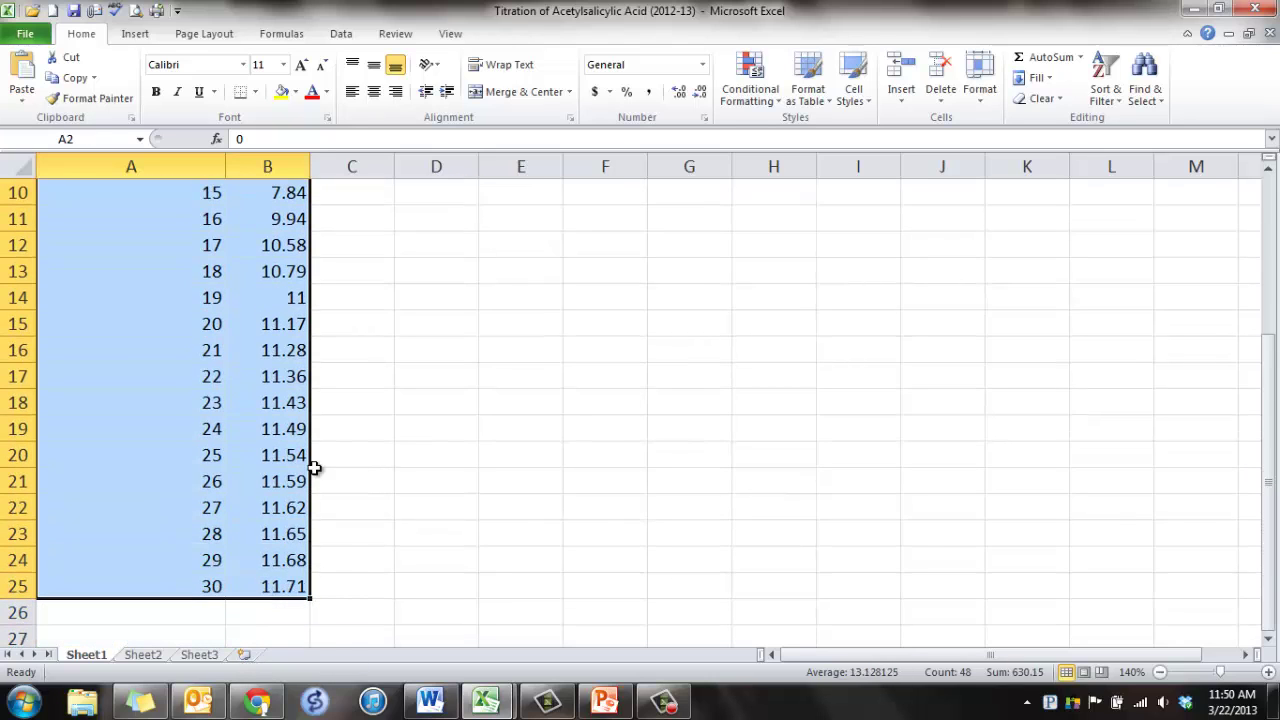
scroll(300, 475, "up", 3)
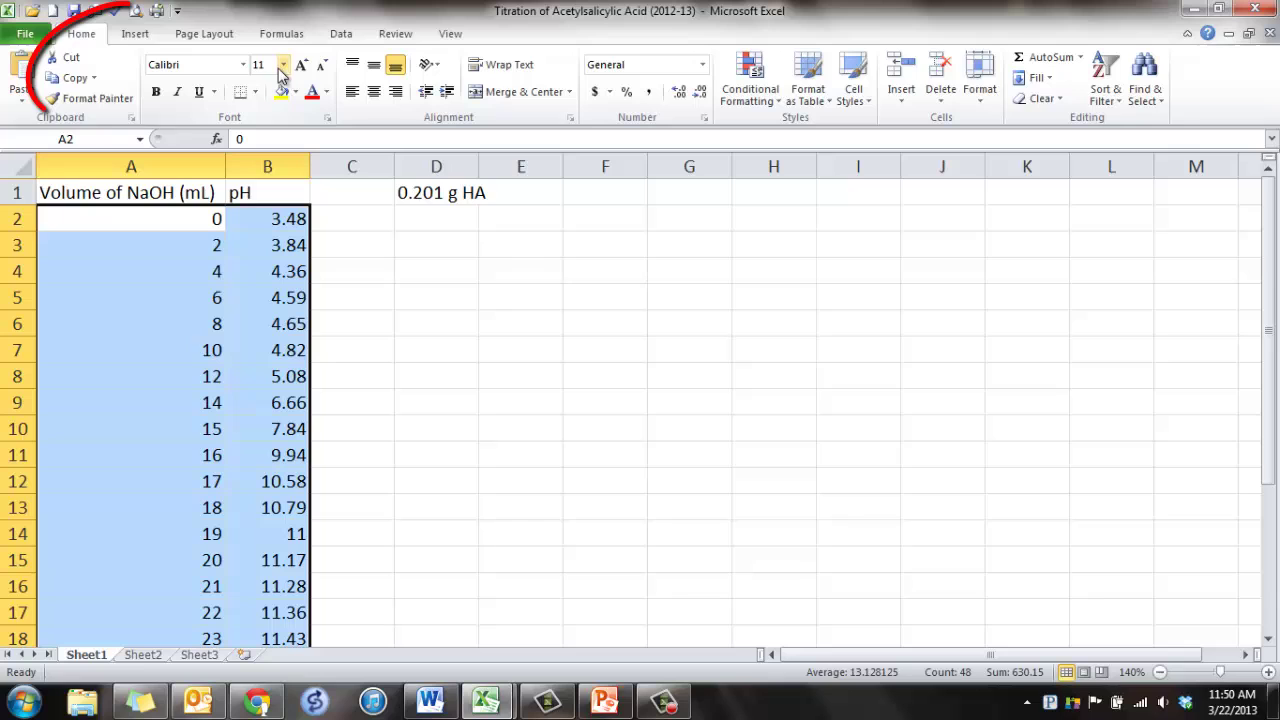
left_click(135, 35)
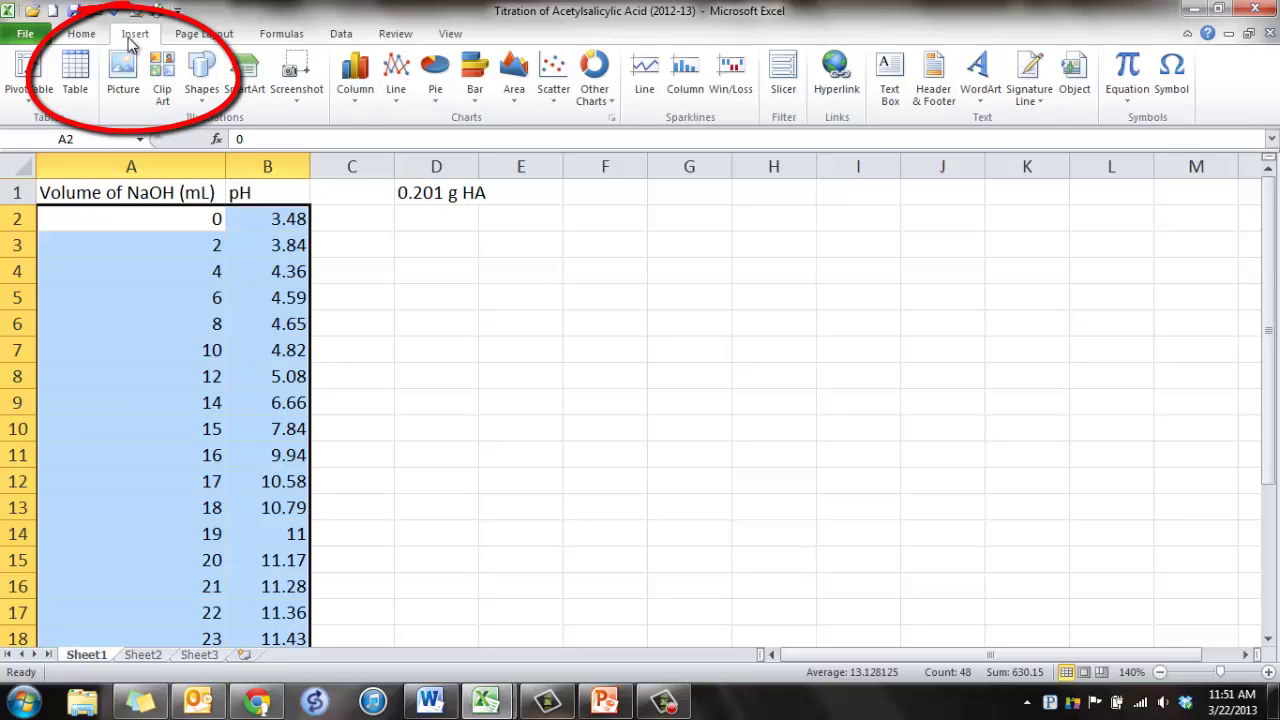
left_click(553, 85)
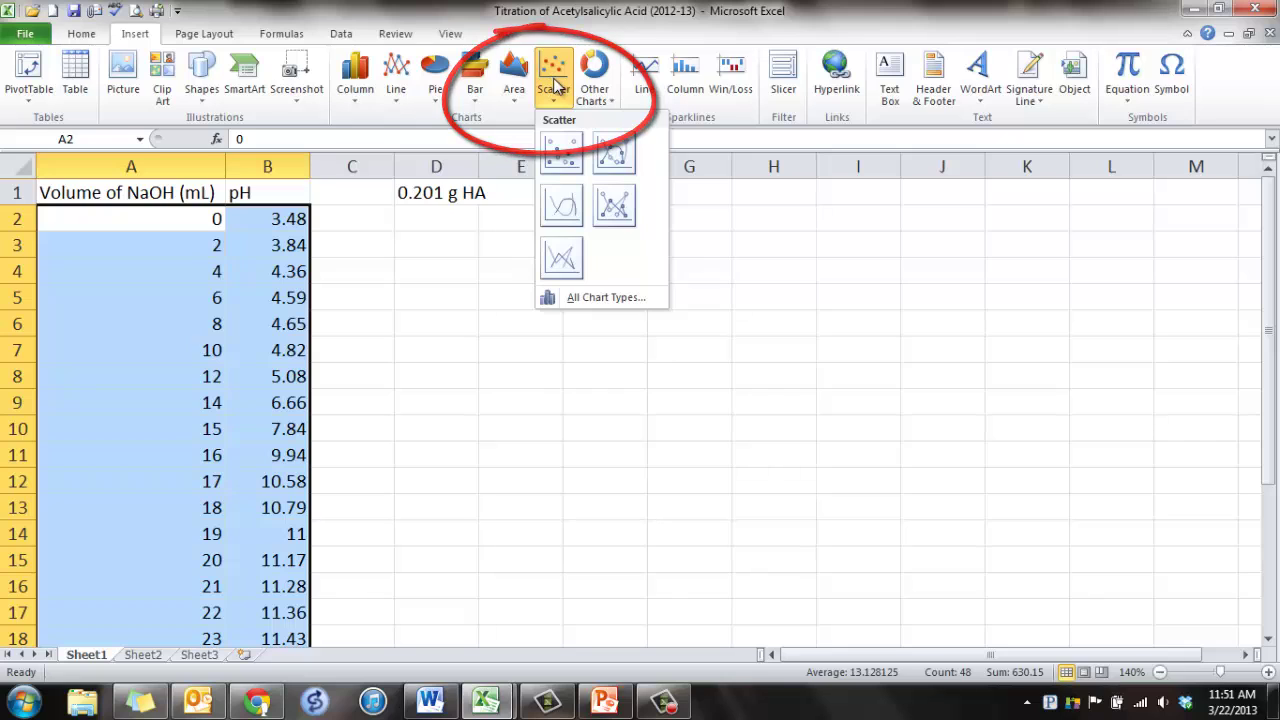
left_click(561, 160)
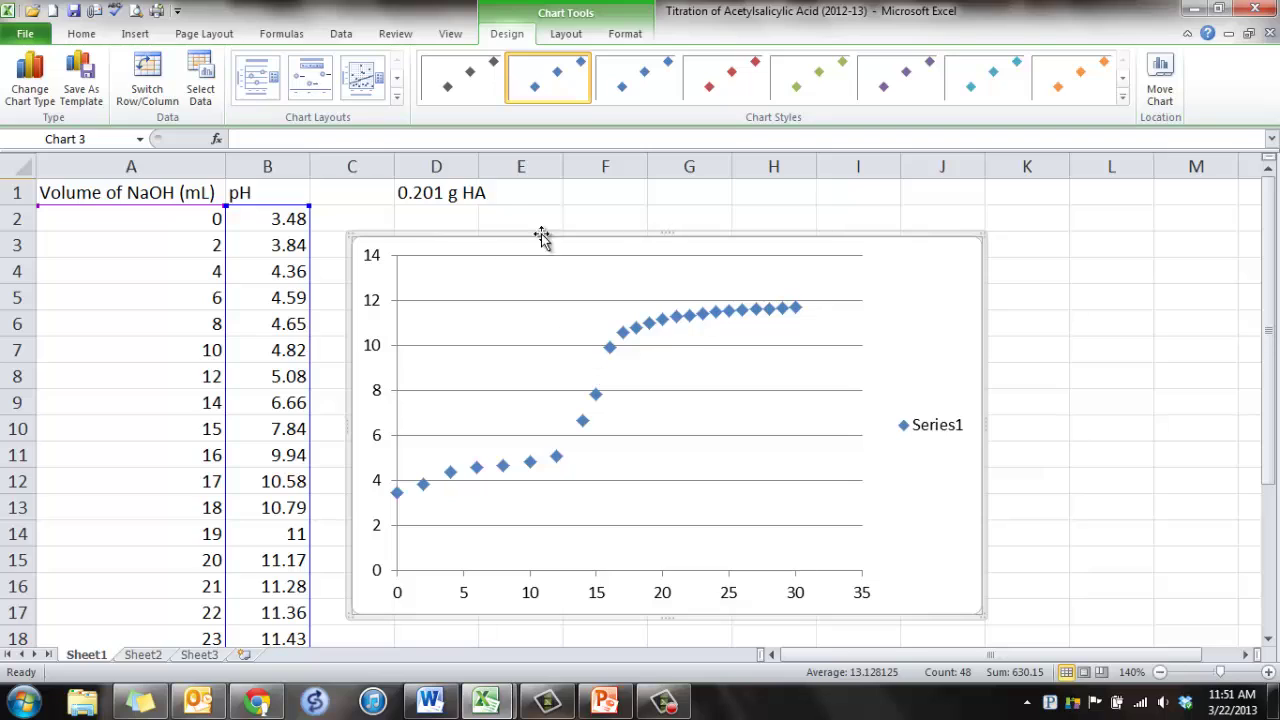
left_click(933, 432)
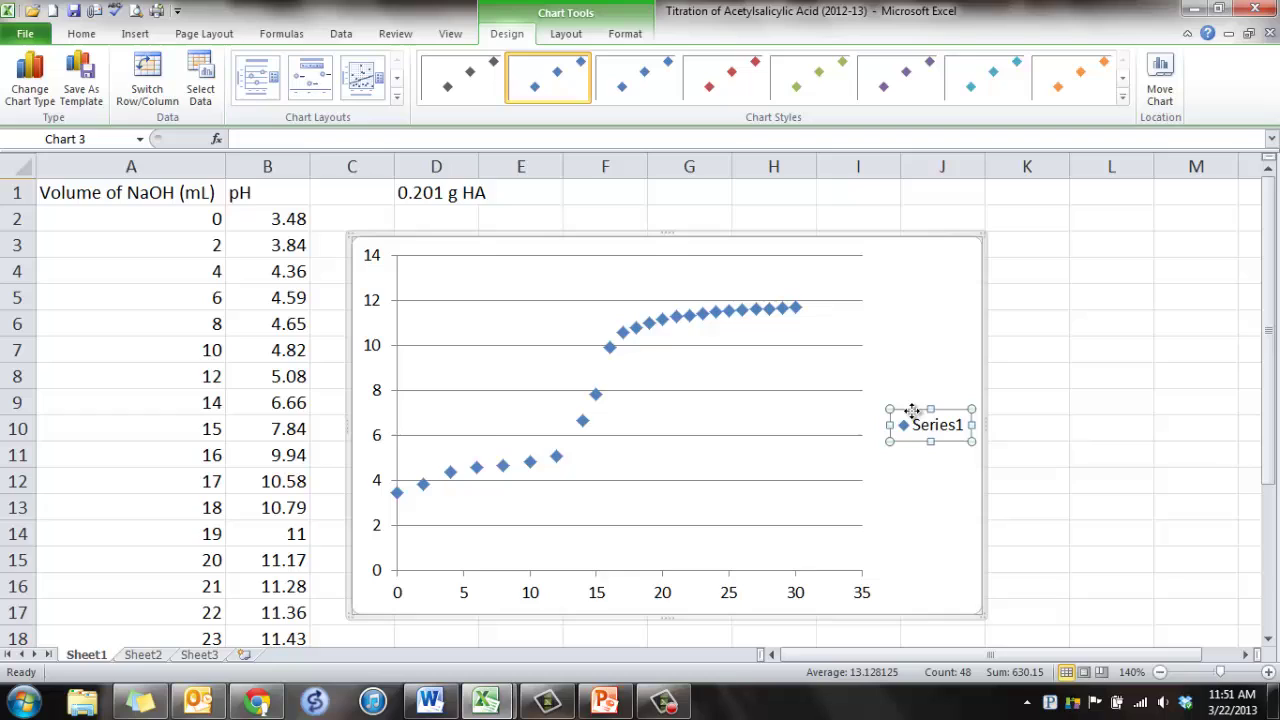
key("Delete")
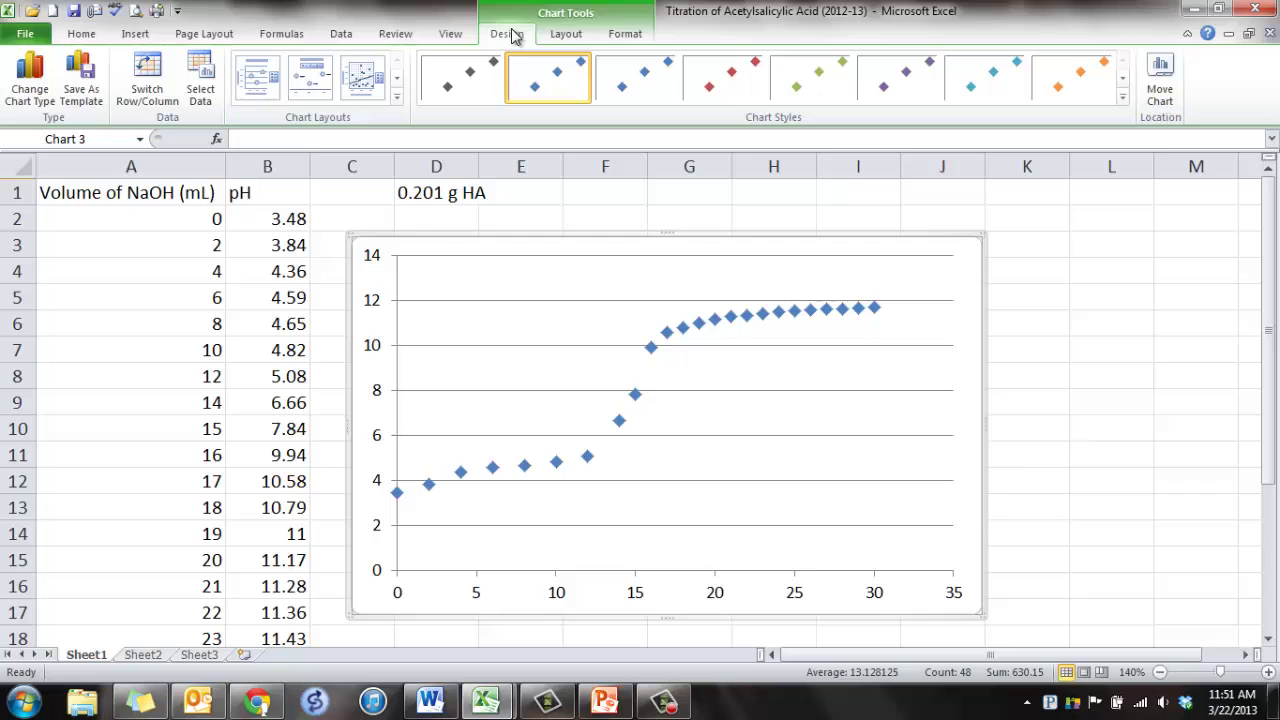
Add a title above the chart reading "Titration of an Unknown Acid".
left_click(566, 36)
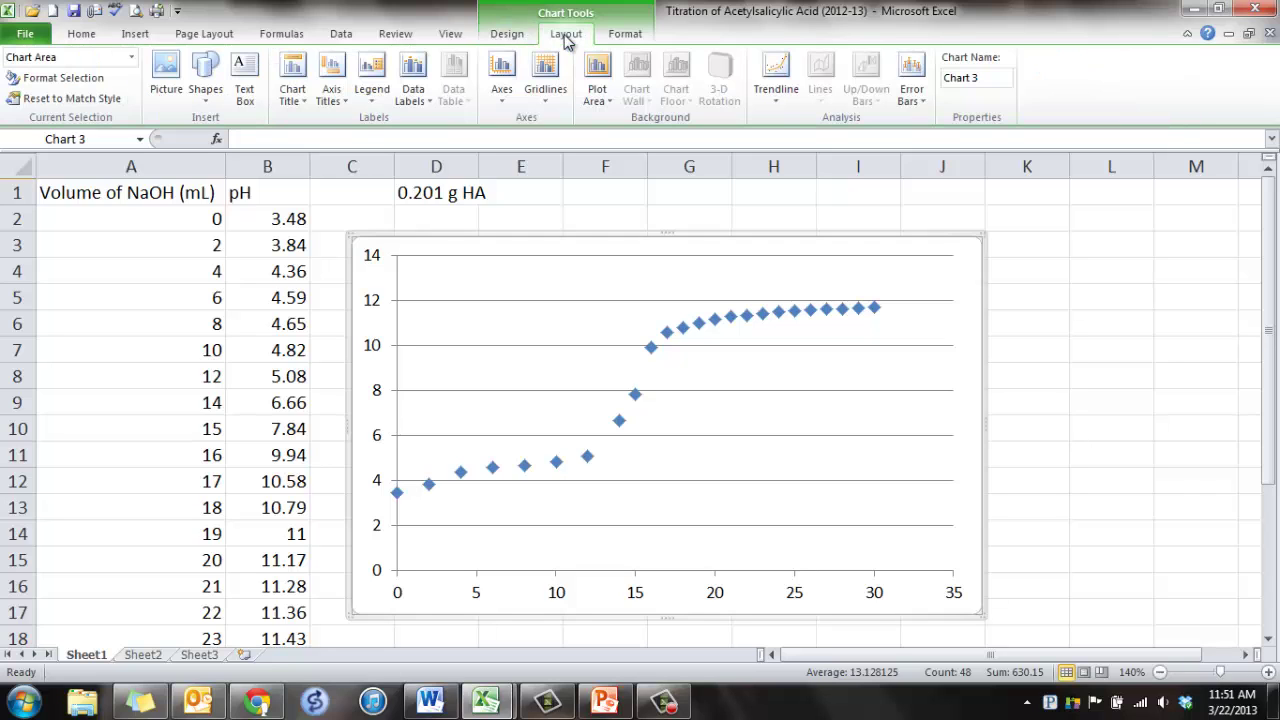
left_click(294, 80)
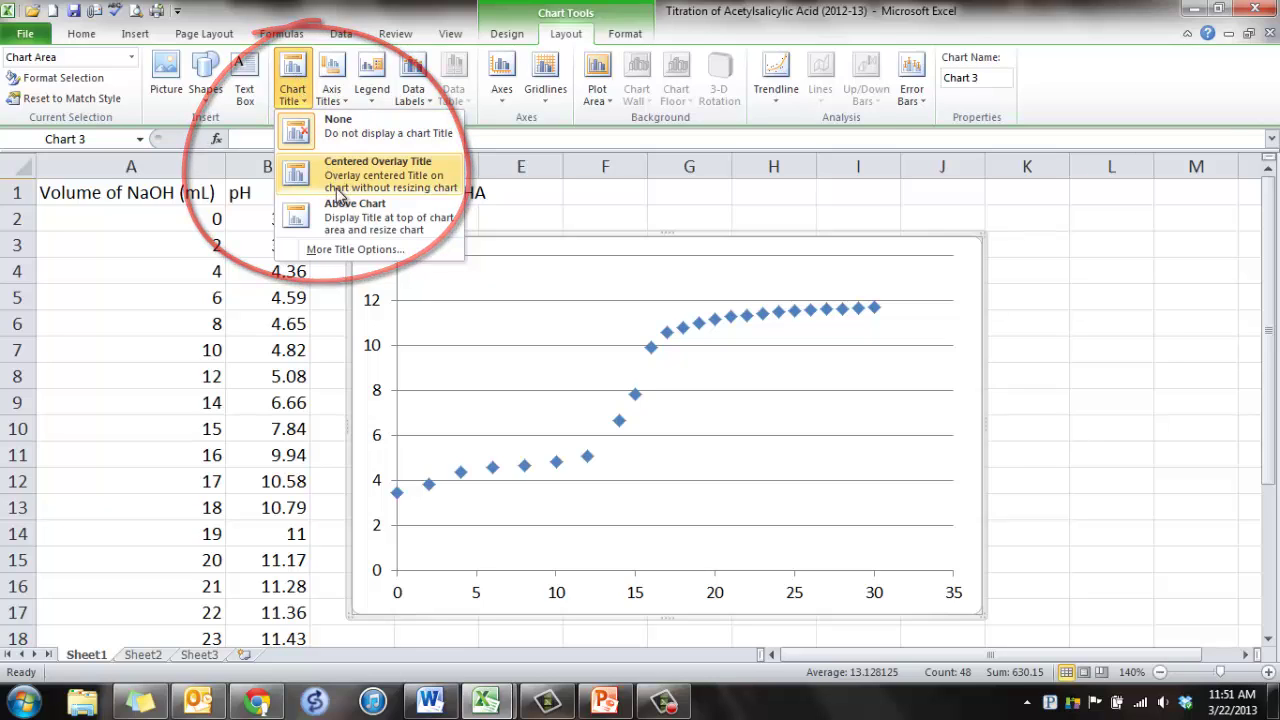
left_click(333, 222)
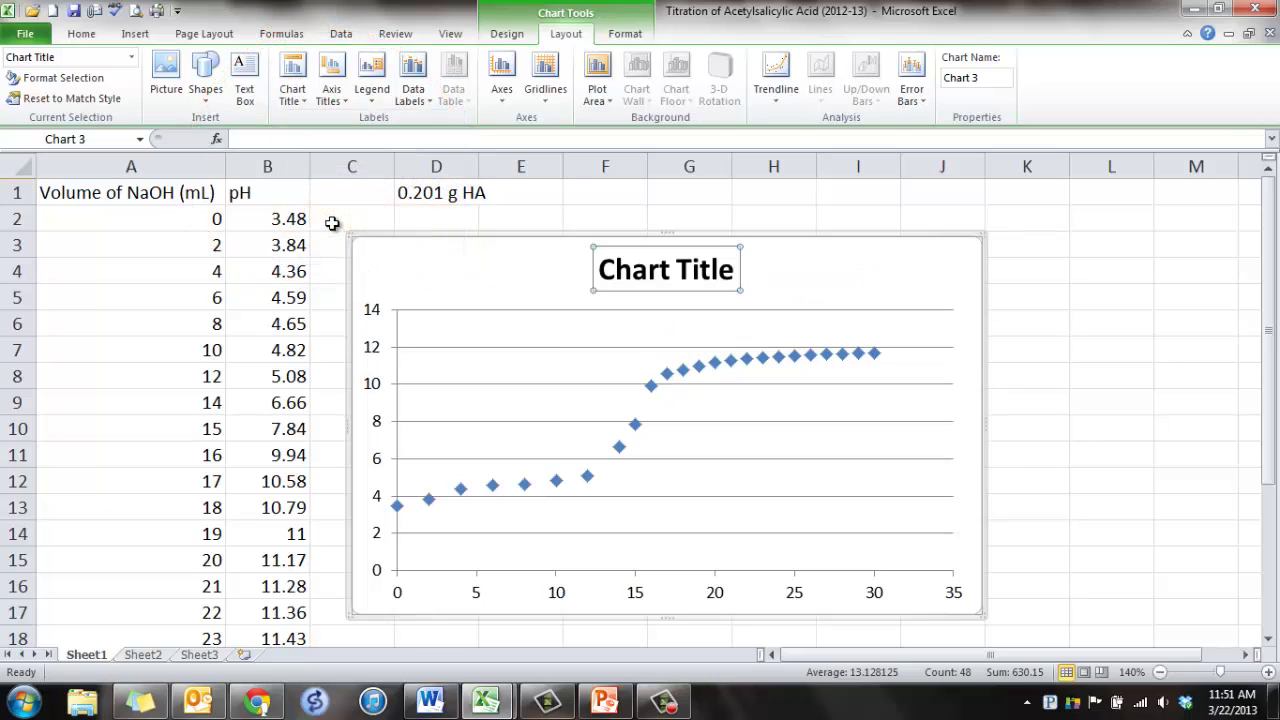
left_click(669, 271)
left_click_drag(598, 270, 744, 270)
type("T")
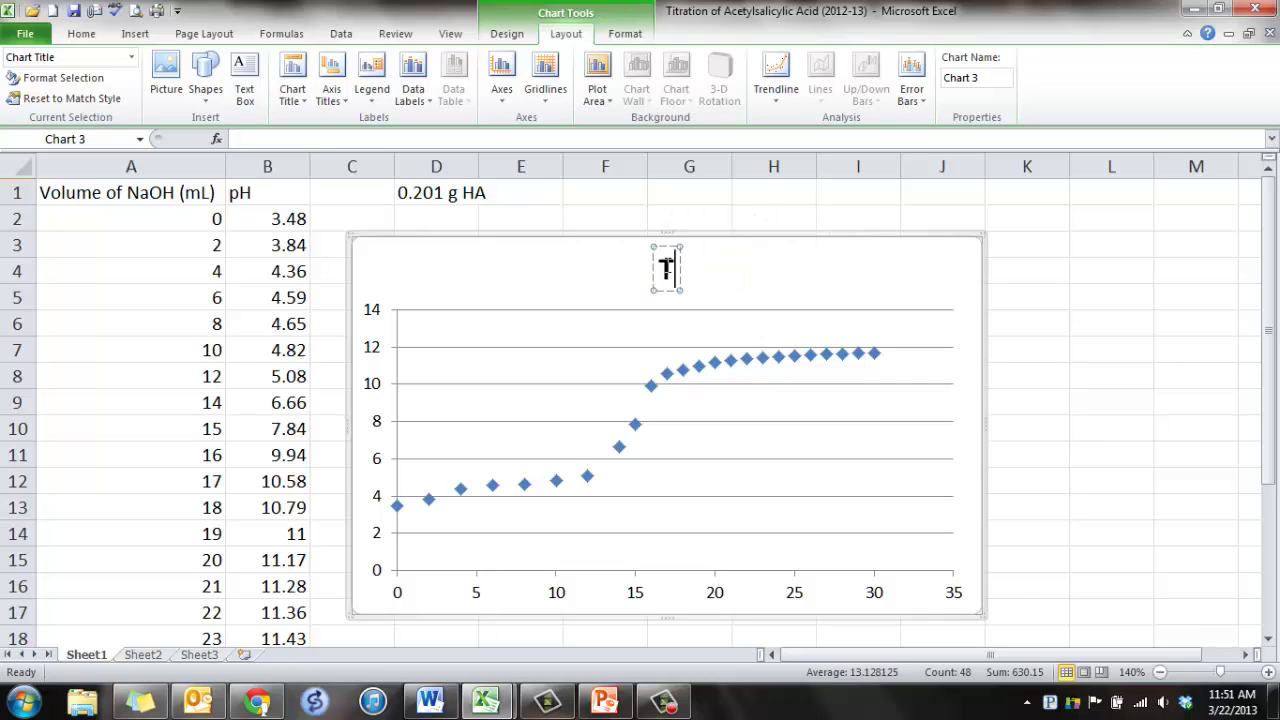
type("itration o")
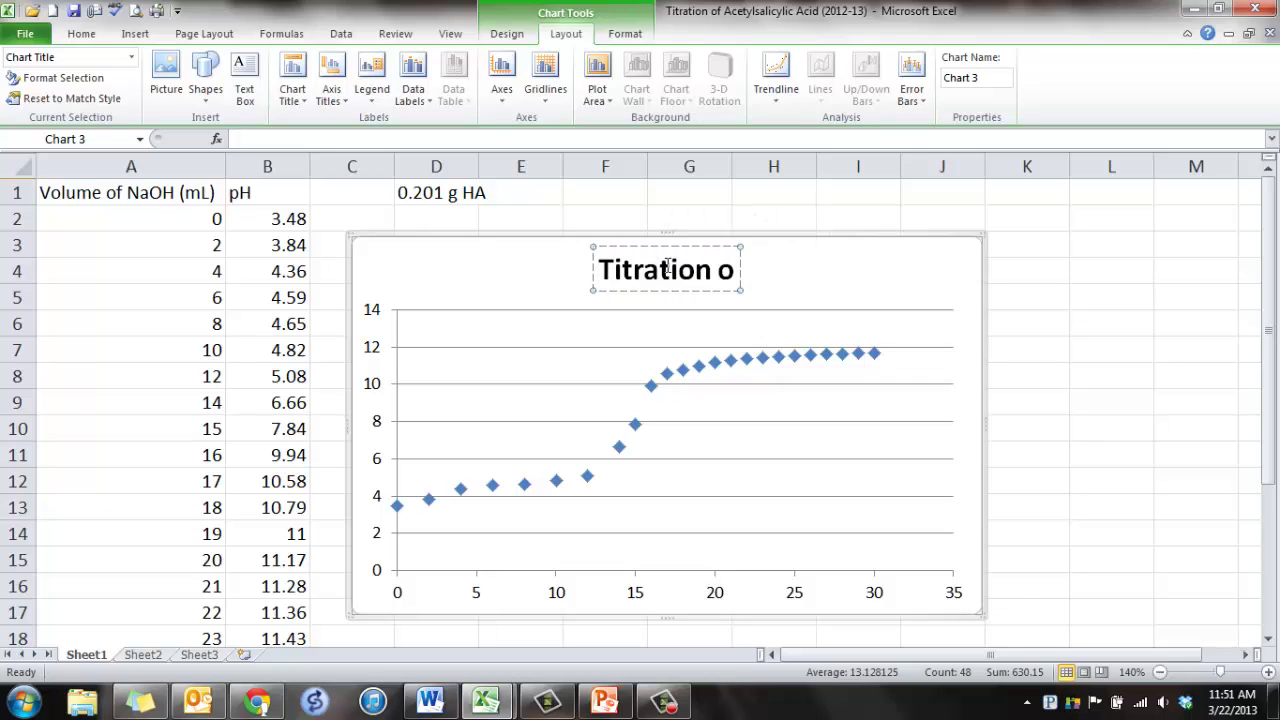
type("f an Unk")
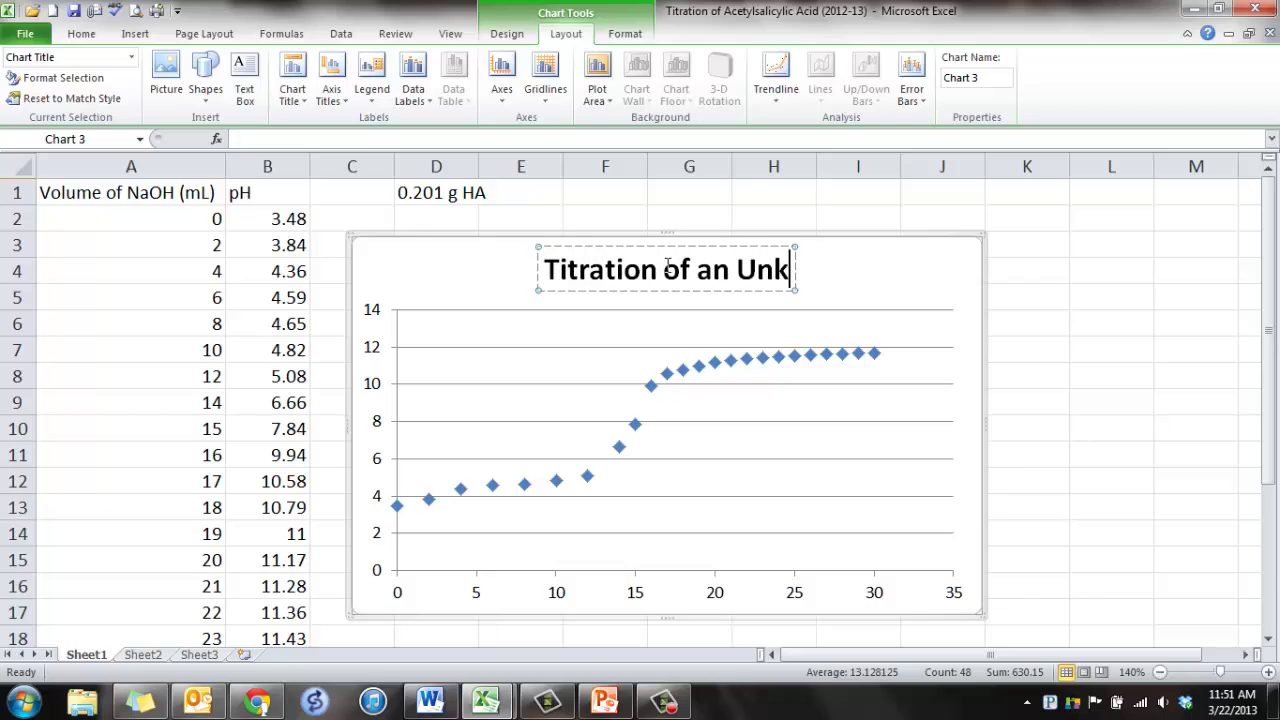
type("nown A")
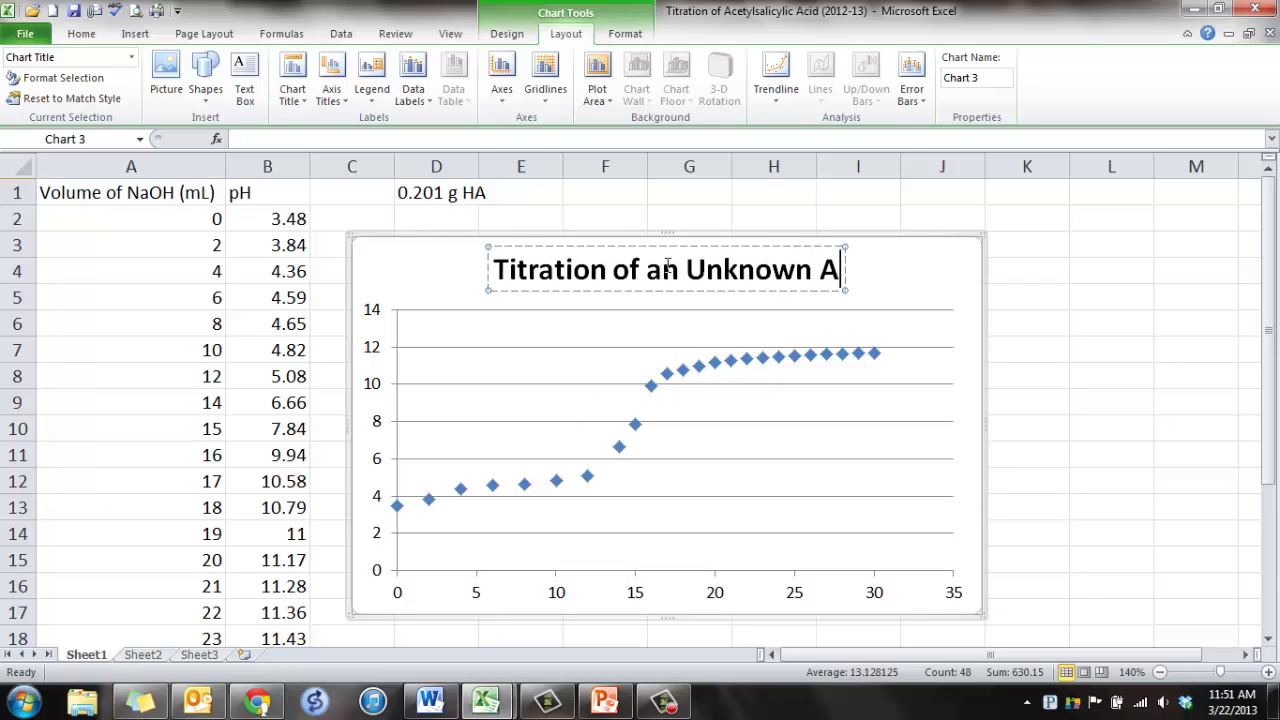
type("cid")
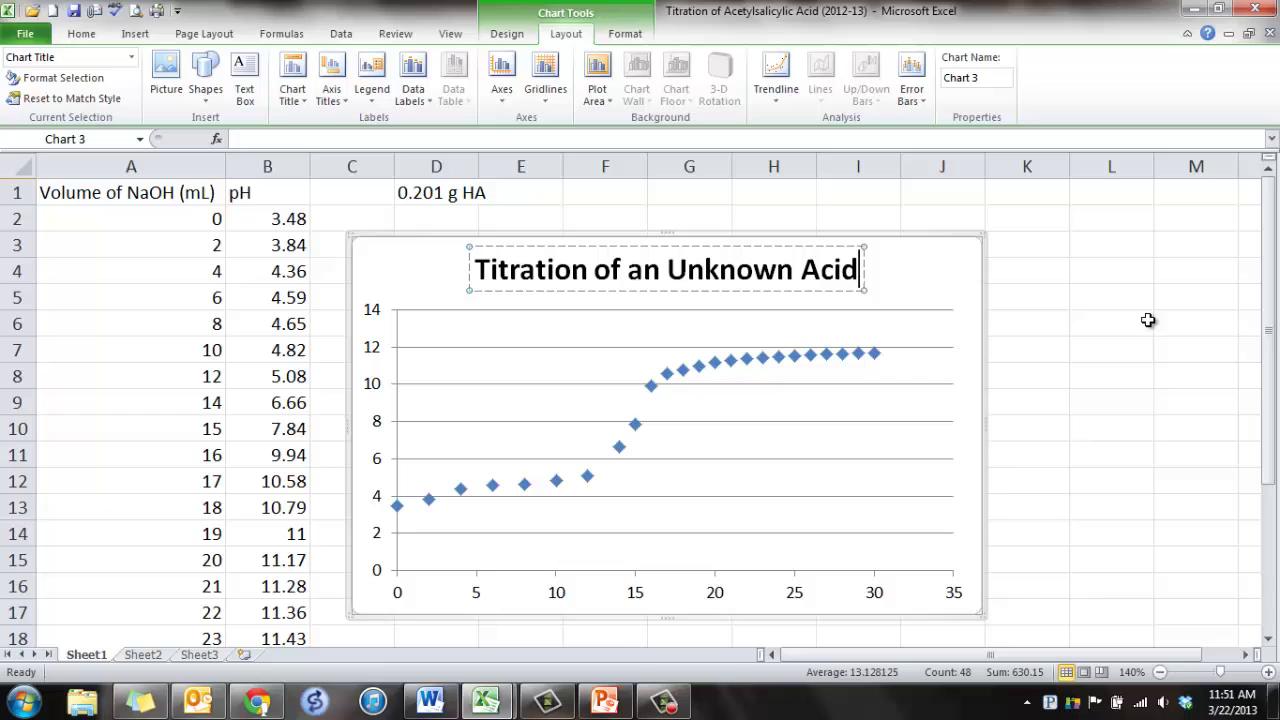
left_click(955, 274)
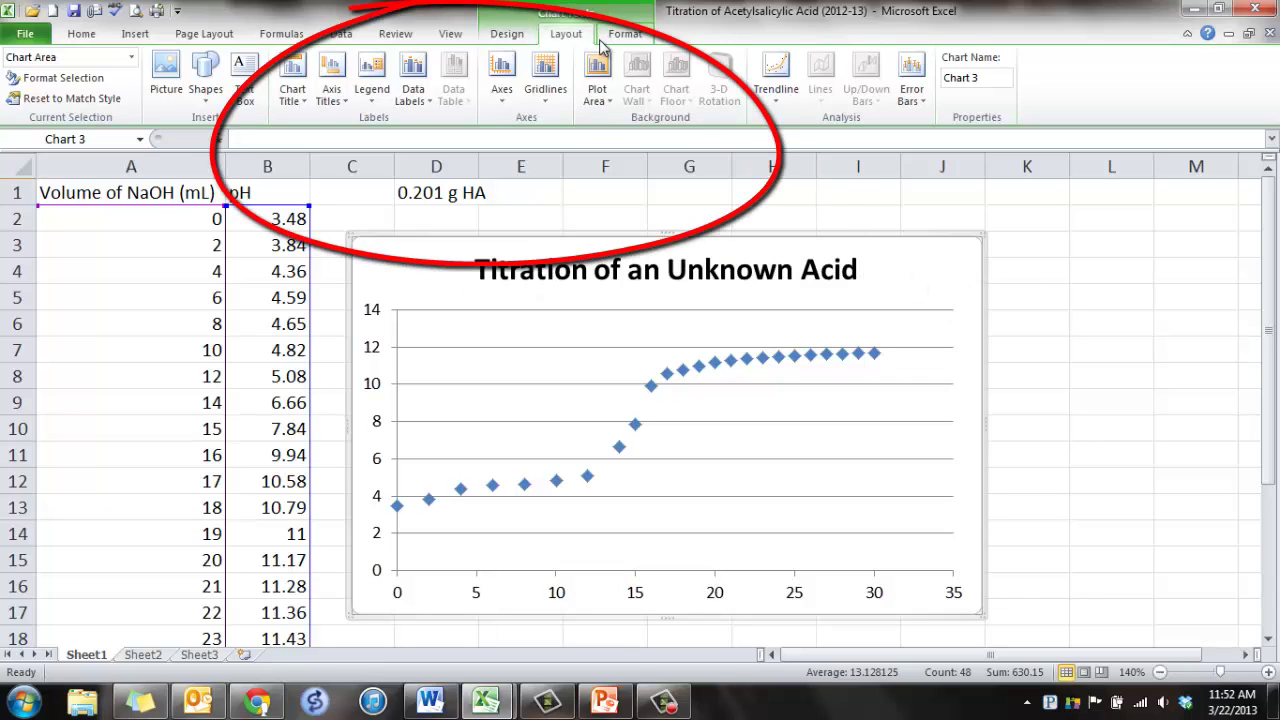
Add a title below the chart's horizontal axis reading "Volume of NaOH added (mL)".
left_click(331, 107)
mouse_move(372, 127)
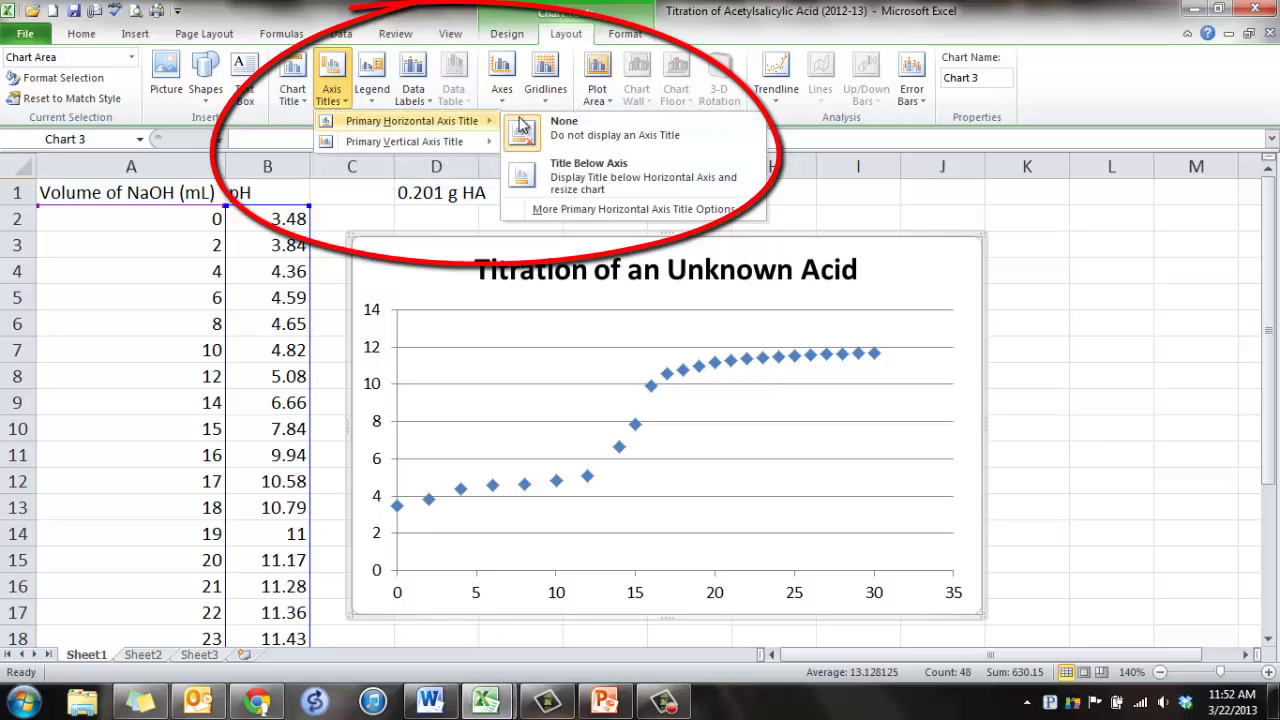
left_click(557, 177)
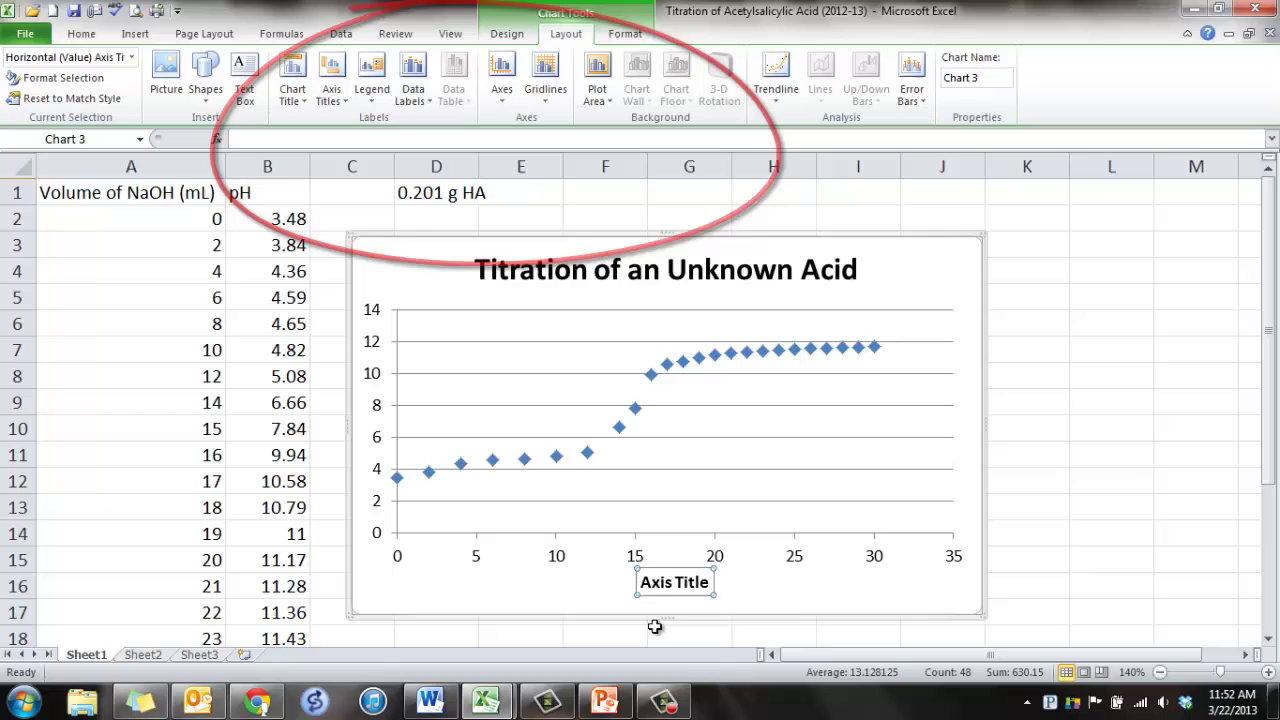
double_click(673, 588)
triple_click(673, 588)
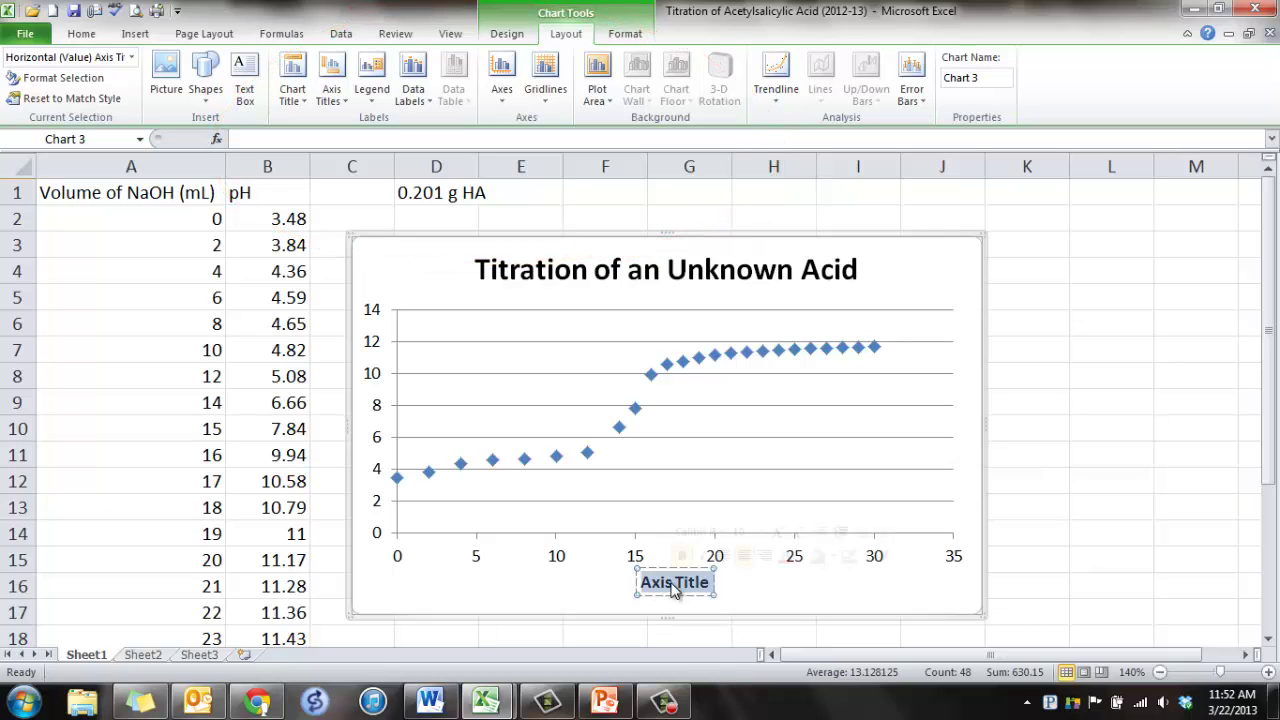
type("Volume o")
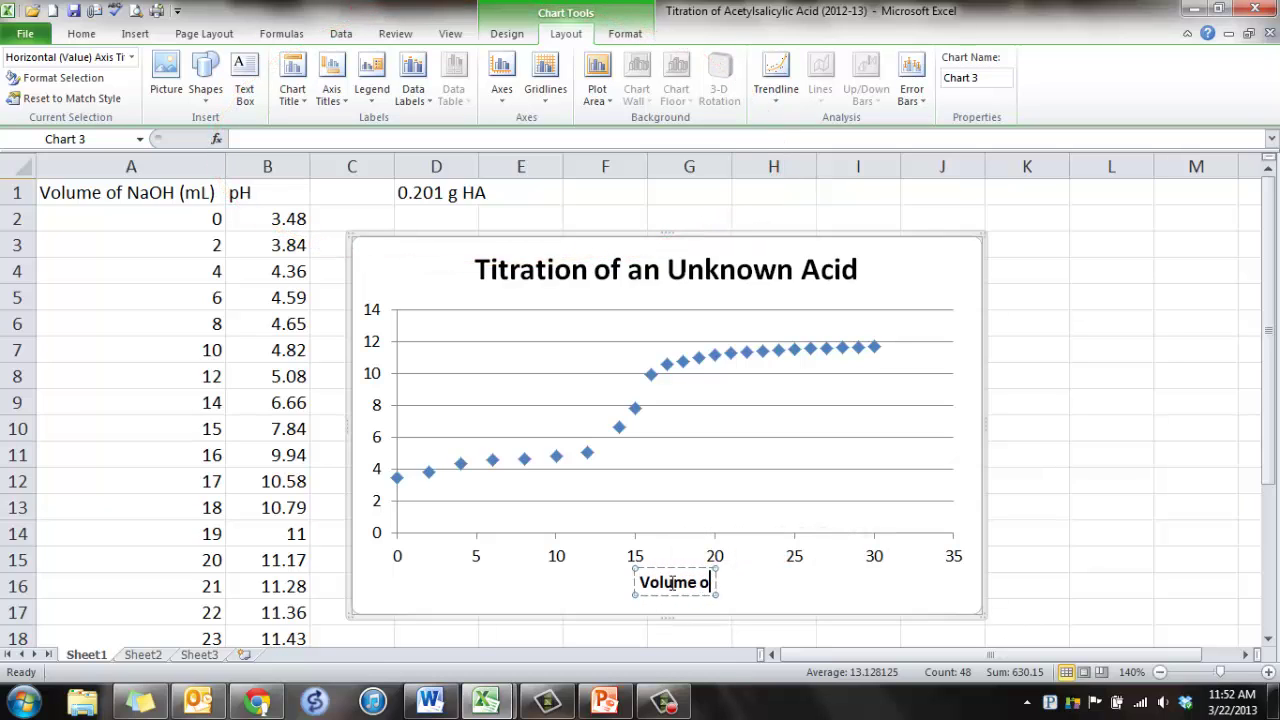
type("f NaOH")
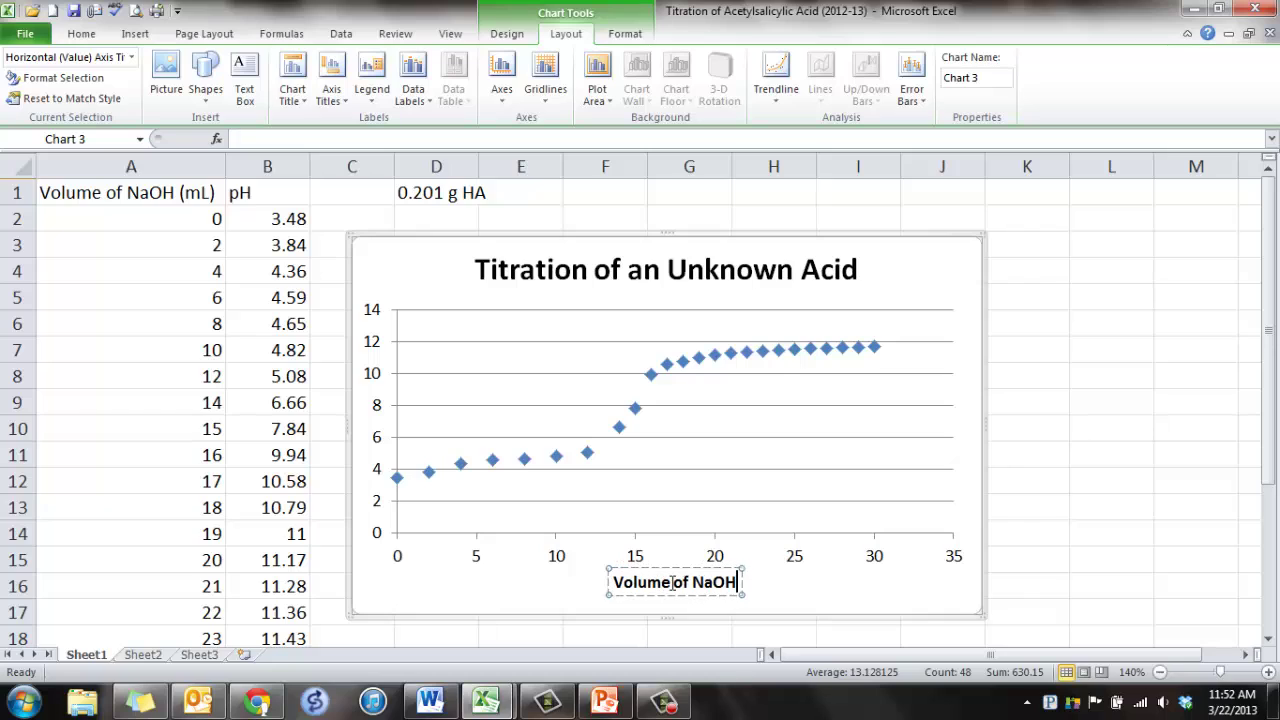
type(" added")
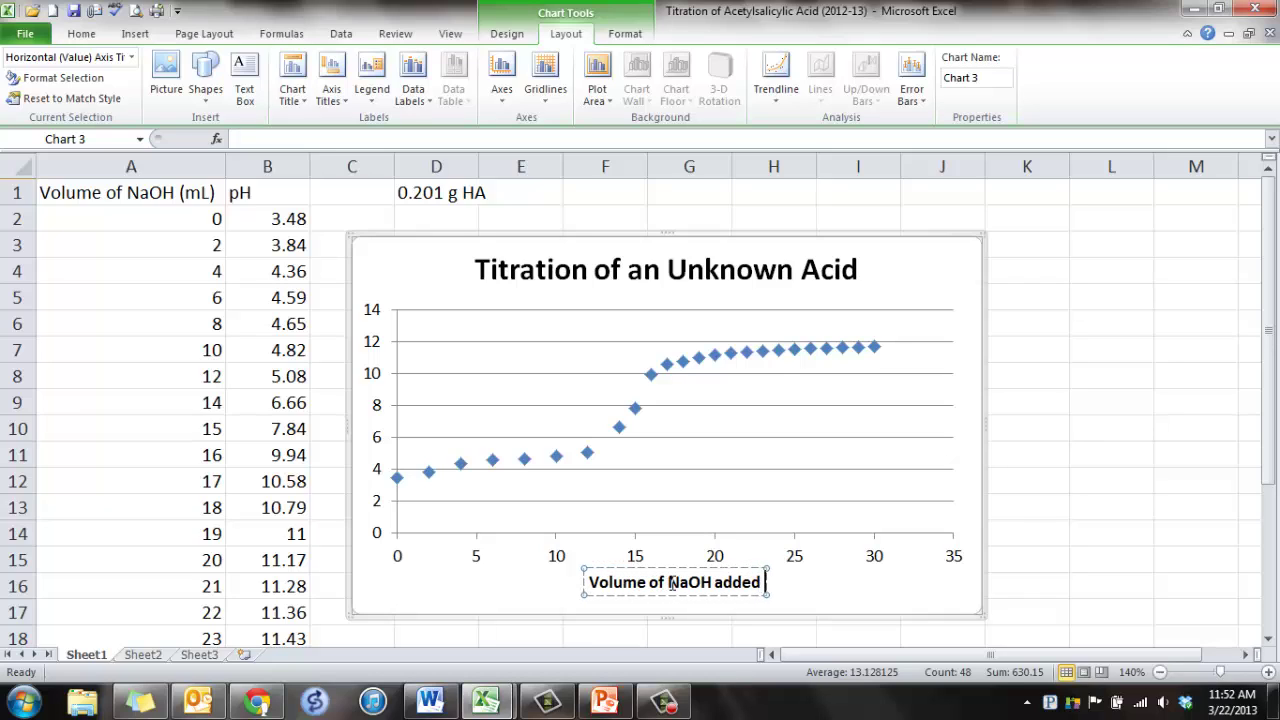
type(" (mL0")
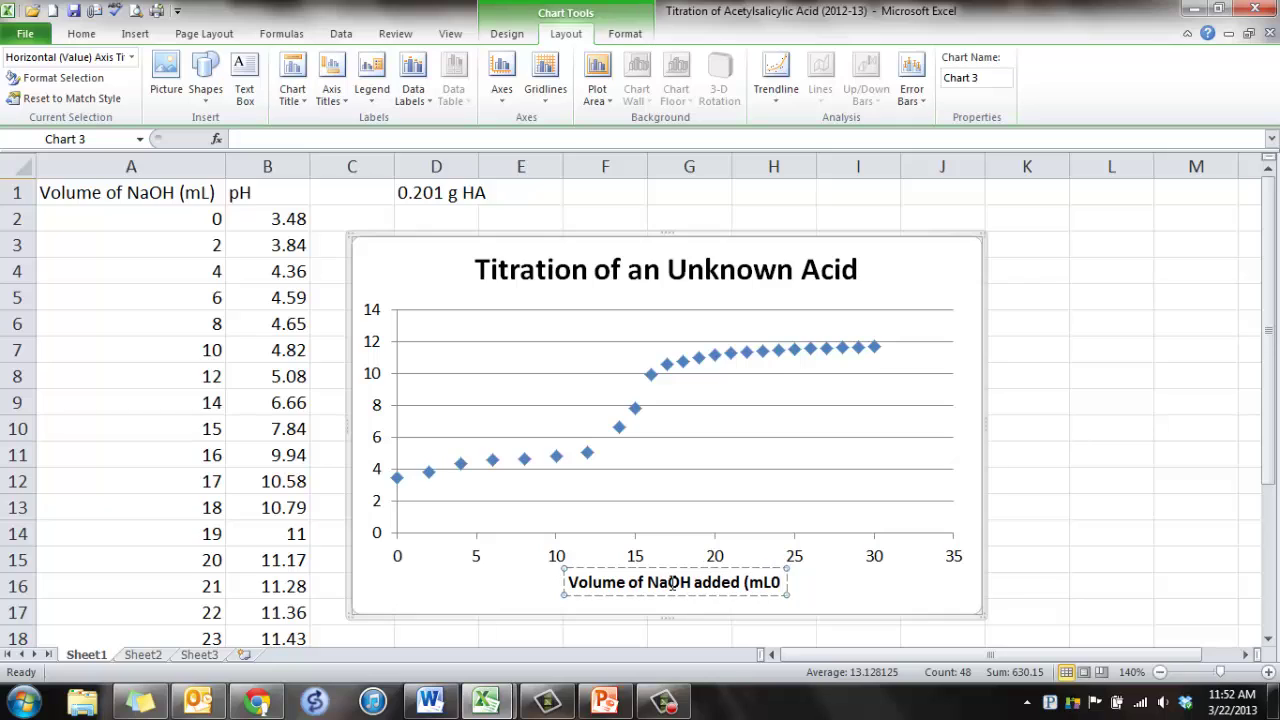
key("BackSpace")
type(")")
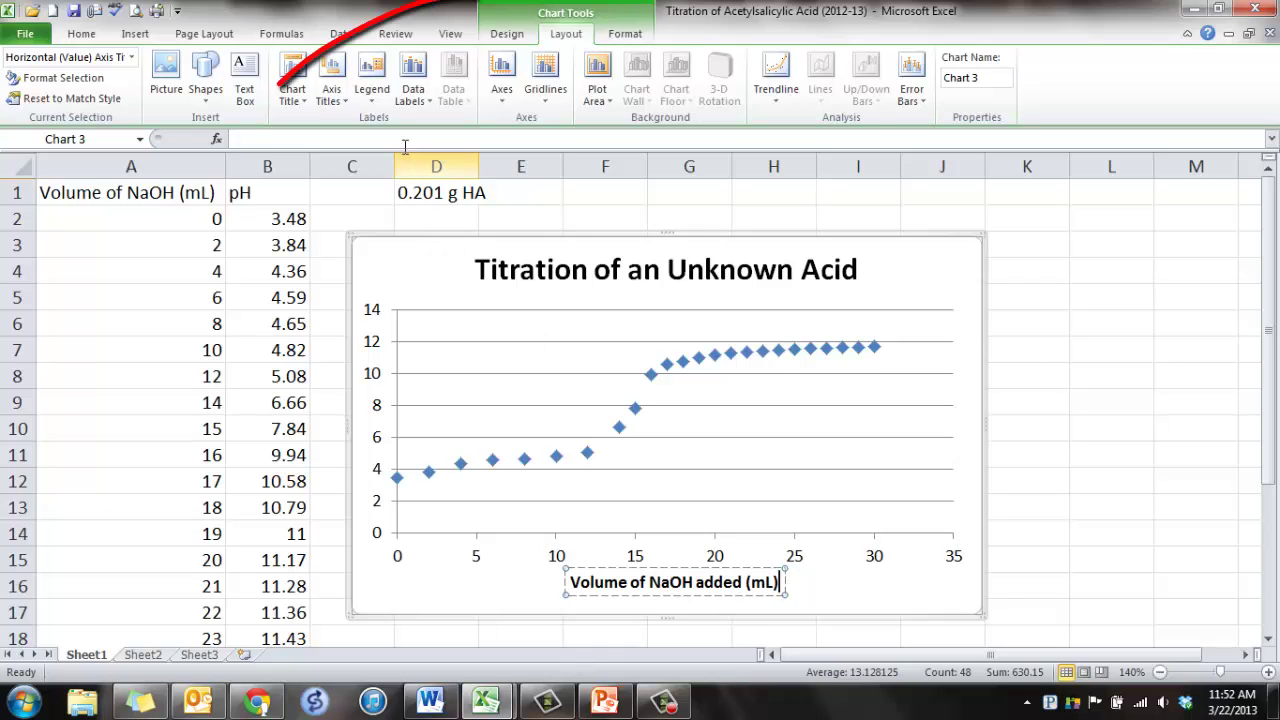
Add a rotated title to the chart's vertical axis reading "pH".
left_click(338, 92)
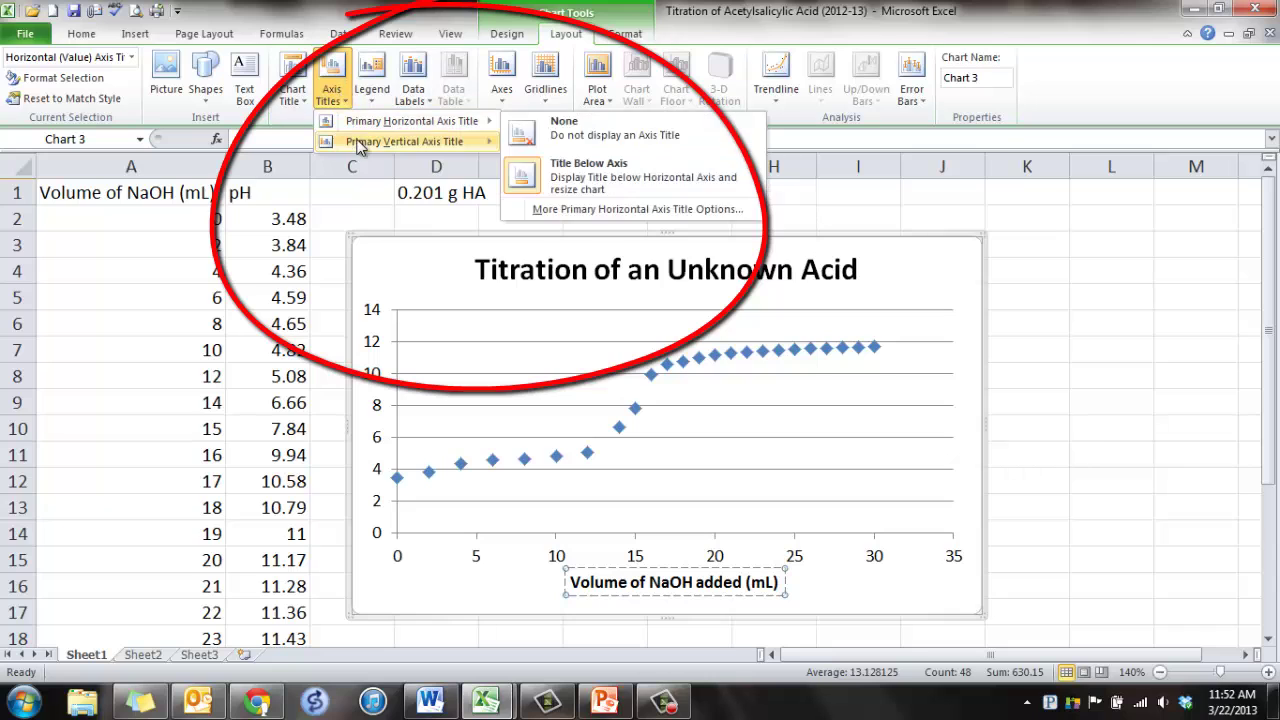
mouse_move(400, 141)
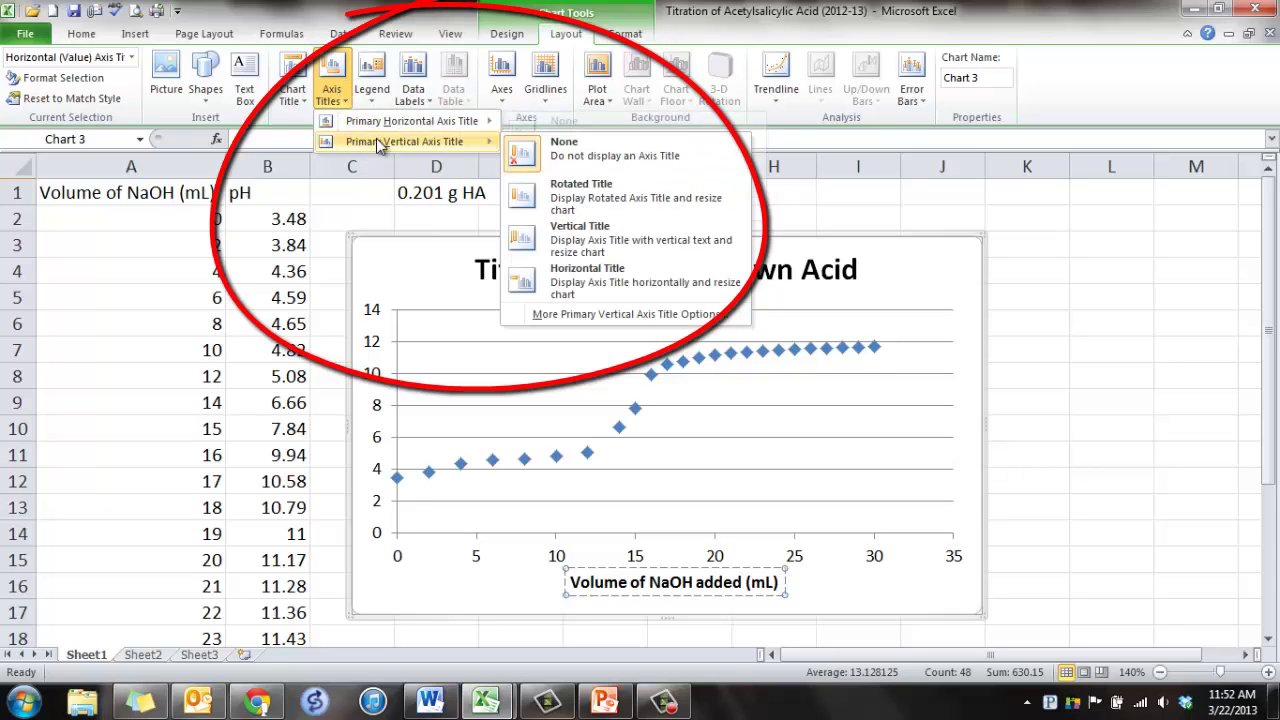
left_click(560, 193)
double_click(387, 430)
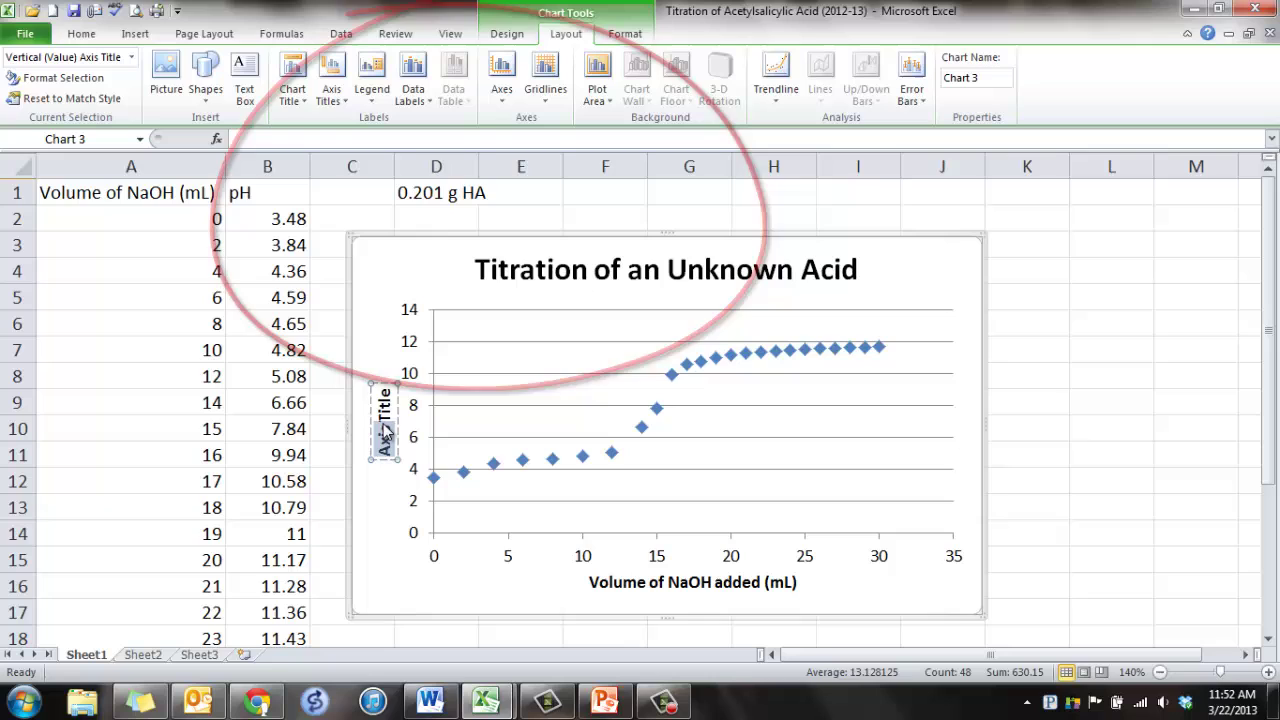
type("pH")
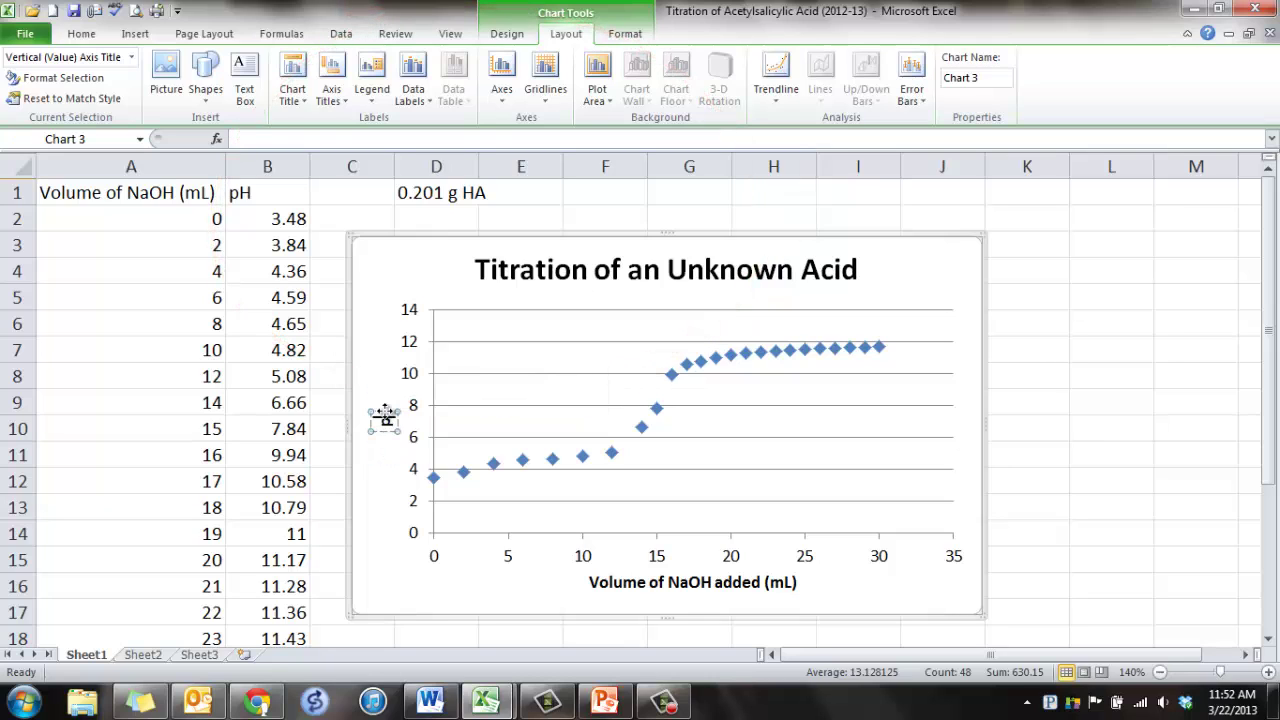
left_click(1086, 408)
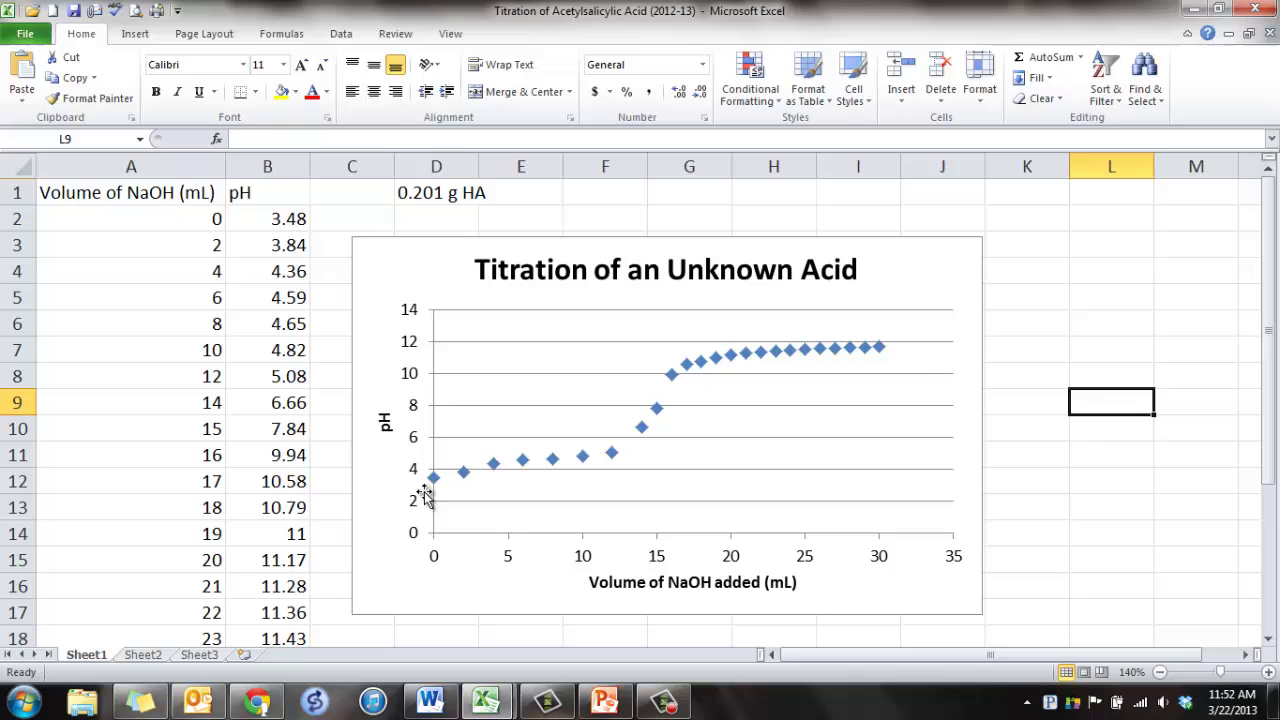
Copy the whole titration chart and switch to the open Word lab report.
left_click(381, 273)
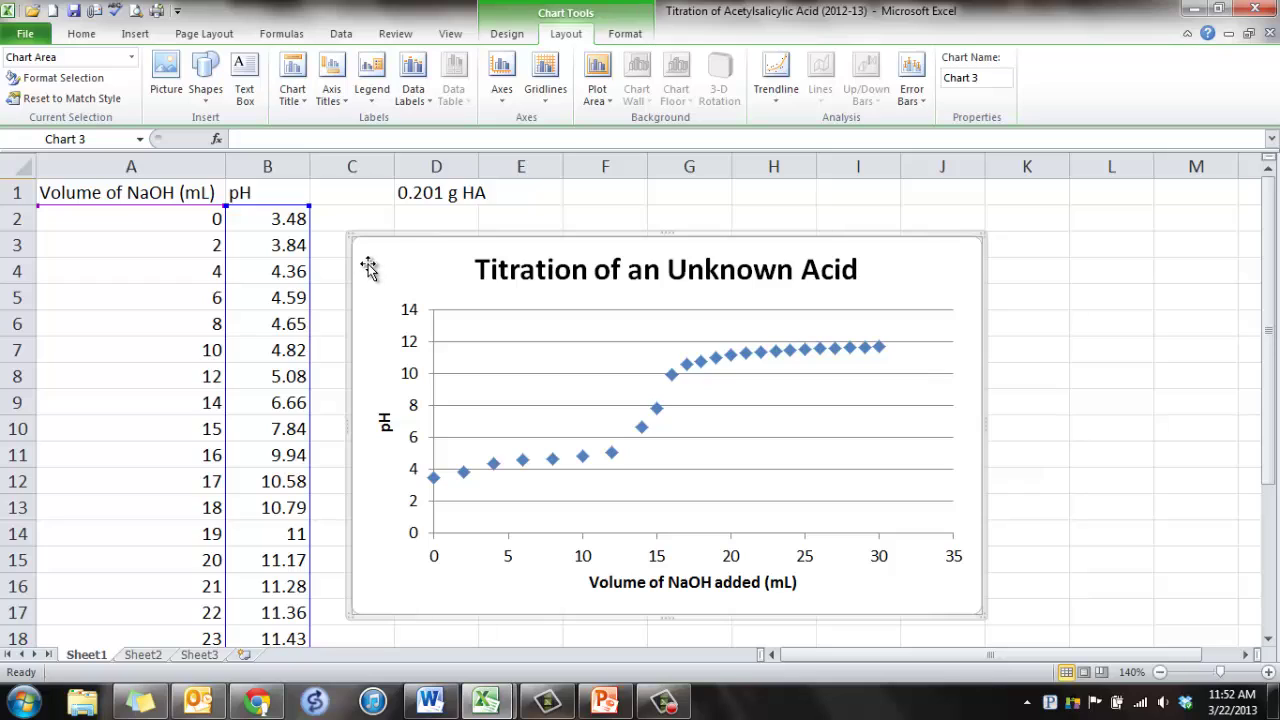
right_click(369, 263)
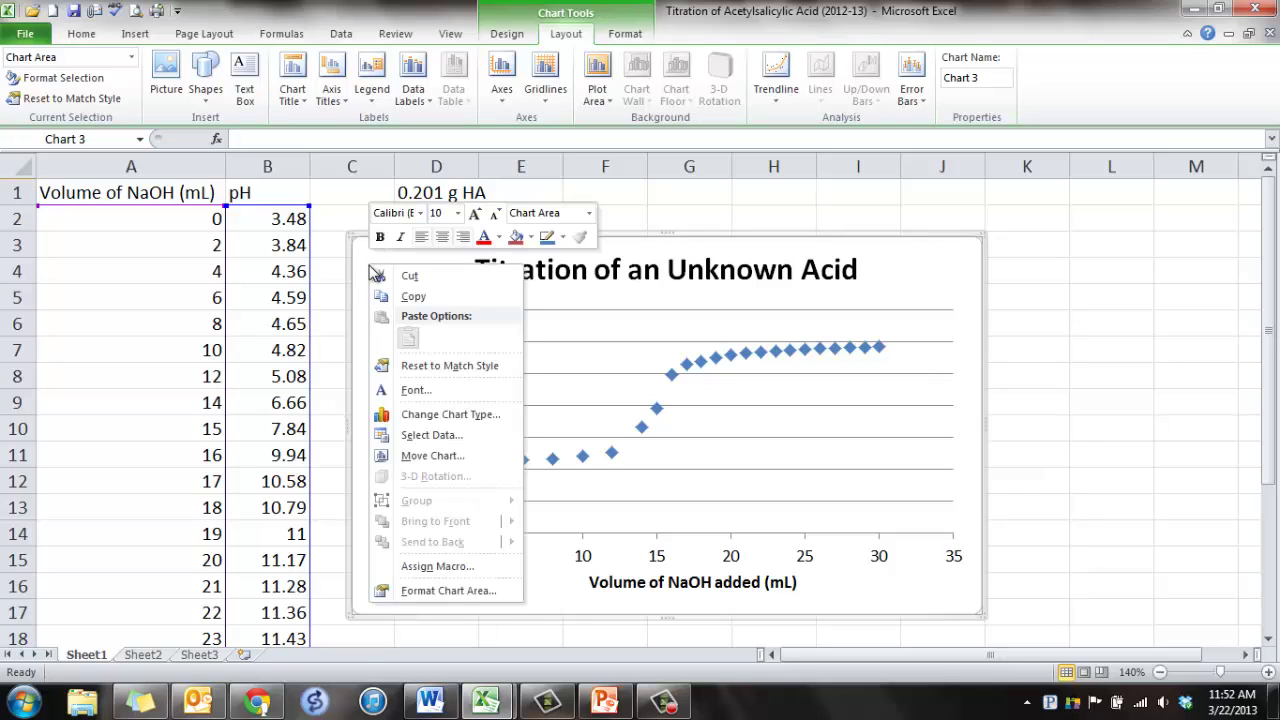
left_click(398, 294)
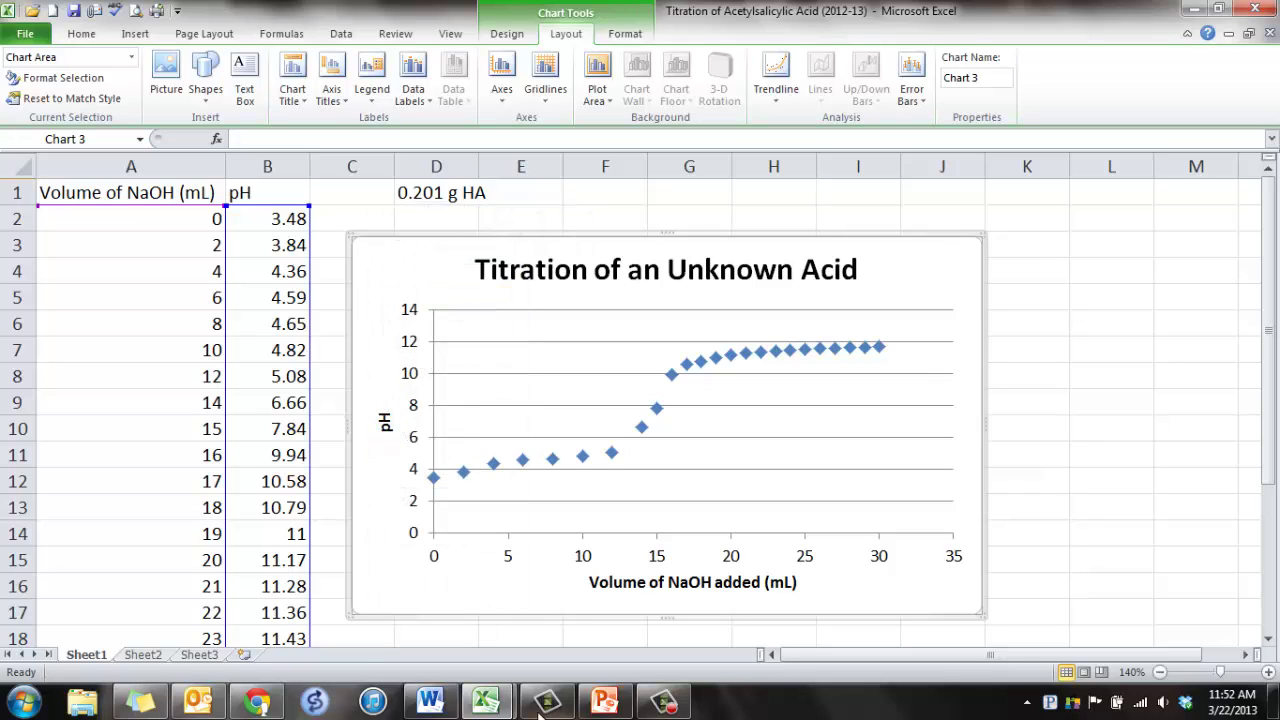
left_click(446, 680)
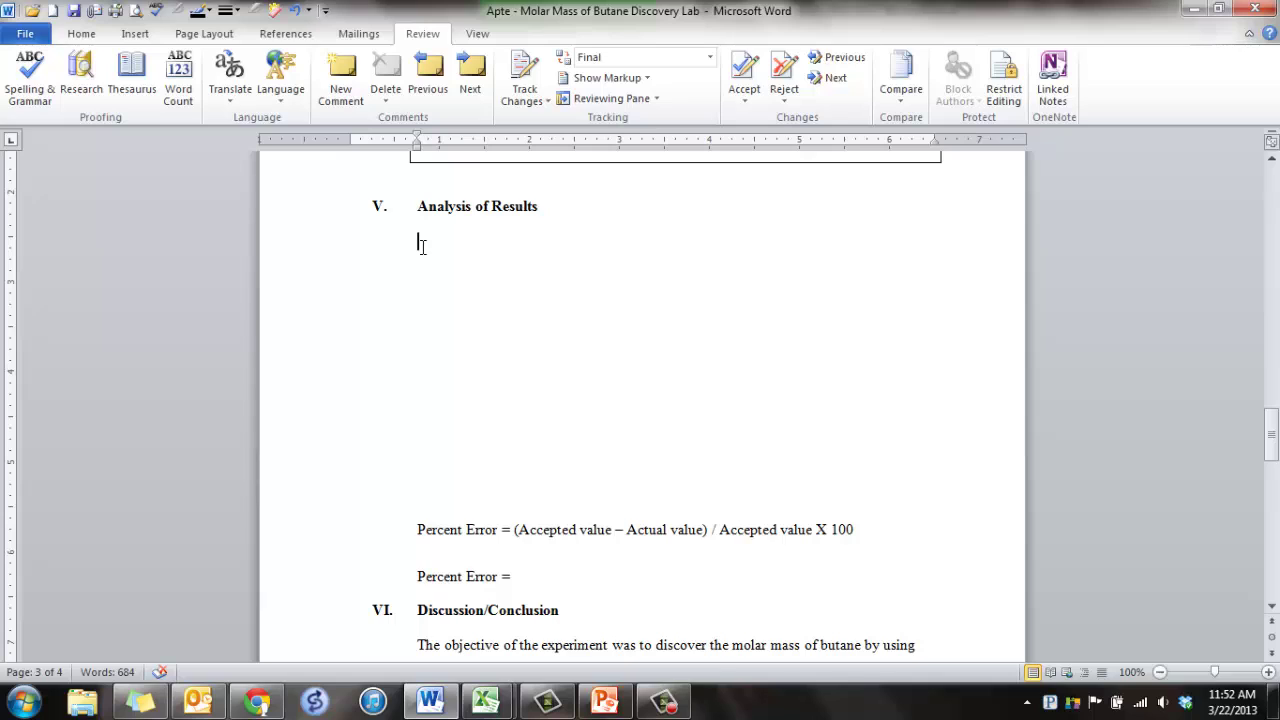
Under Analysis of Results, add the headings "Part 1:" and "Part 2:" with space between them, and paste the copied chart below "Part 2:".
type("1:")
key("Return")
key("Return")
type("Part")
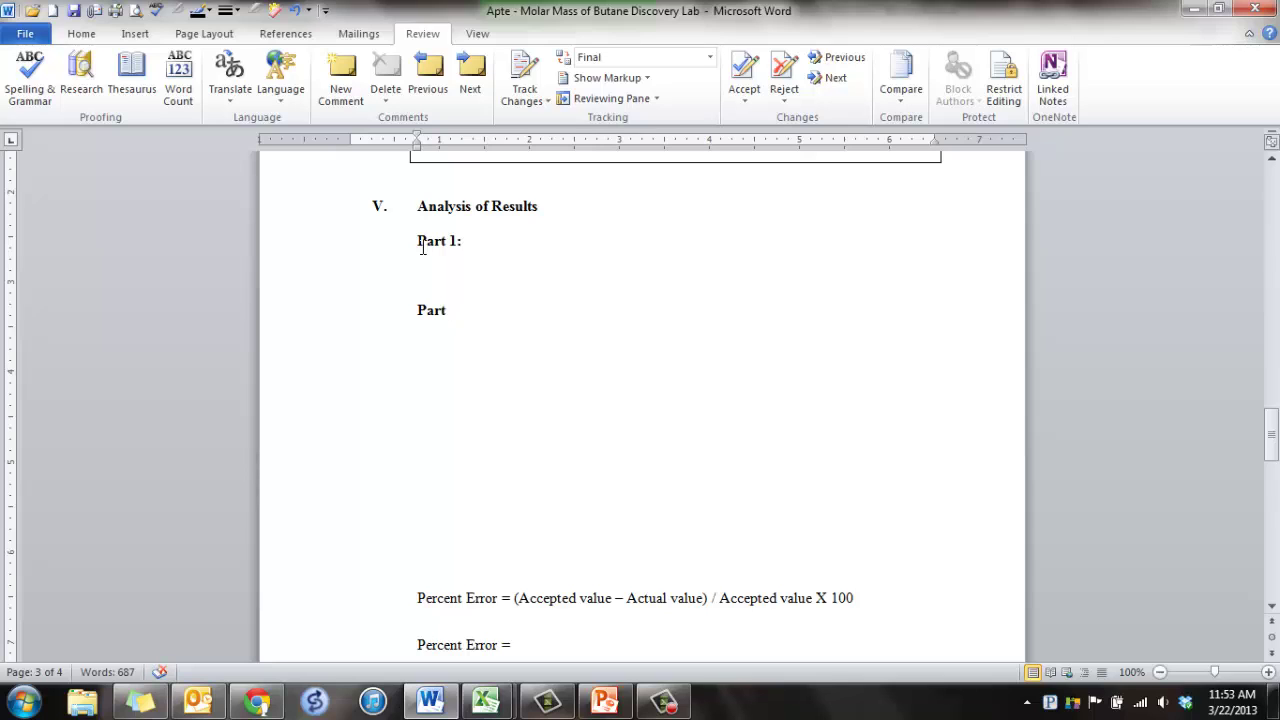
type(" 2:")
key("Return")
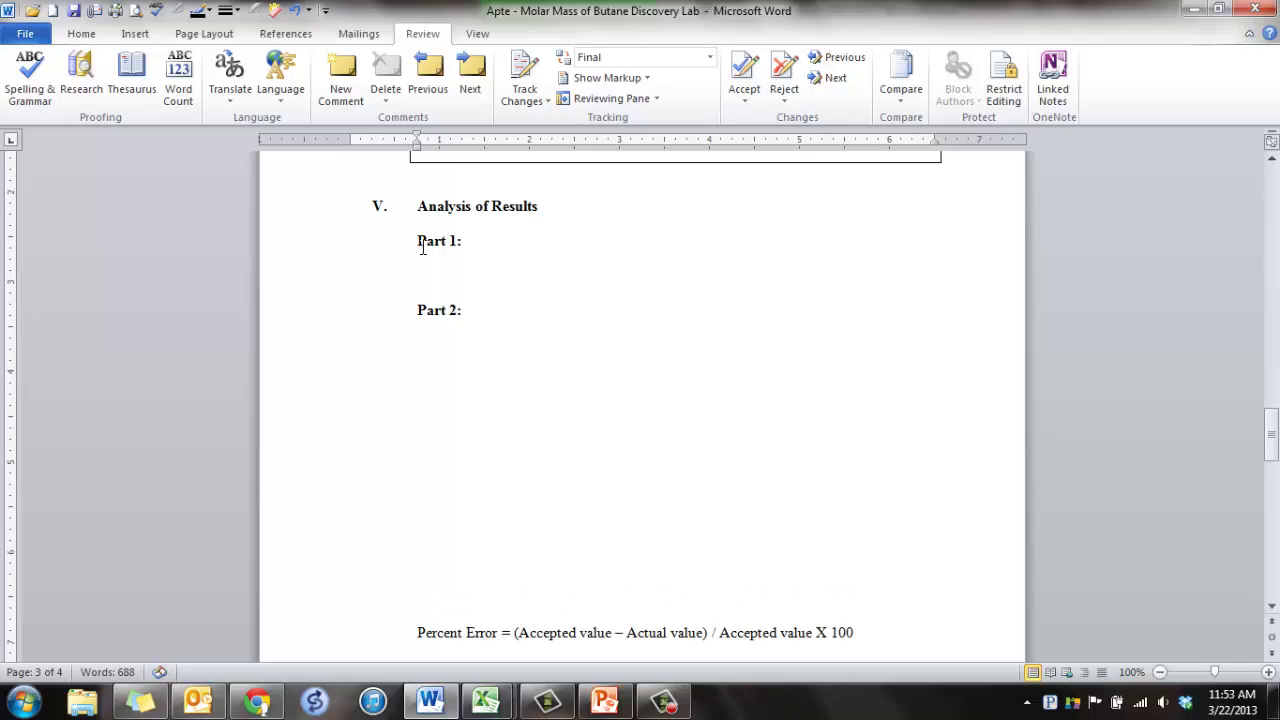
key("ctrl+v")
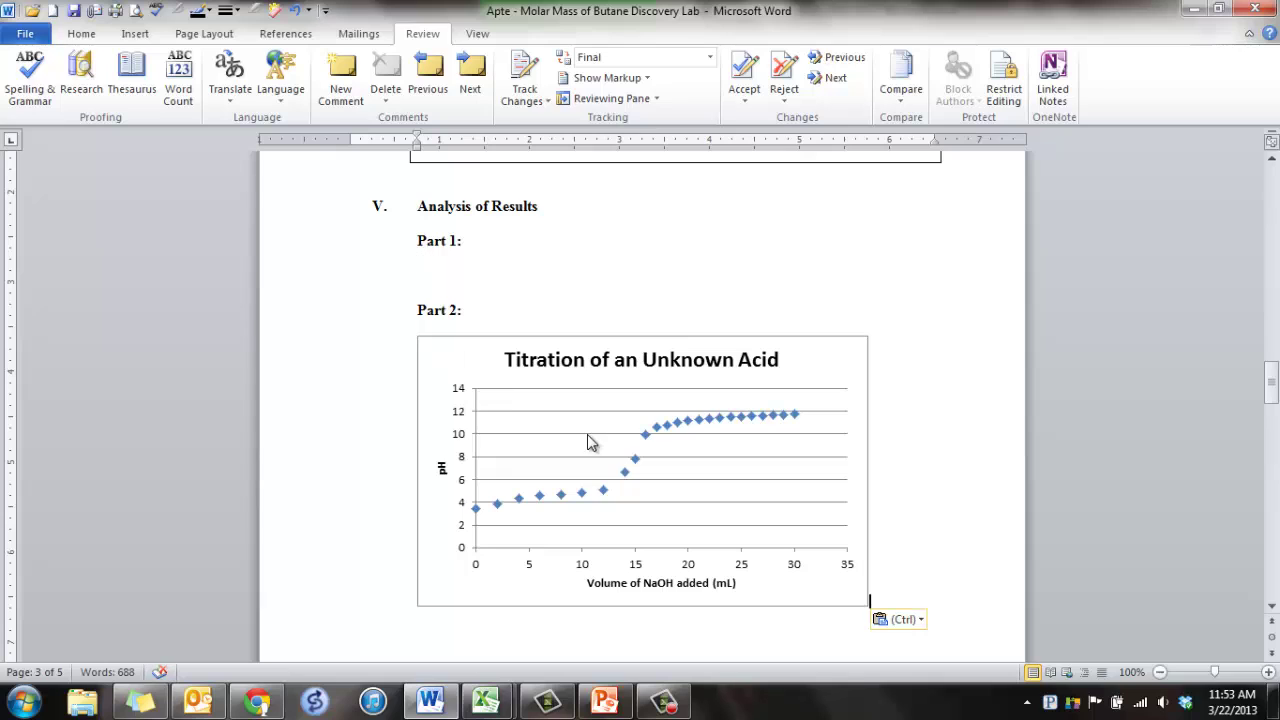
Enlarge the pasted titration chart to about 6.2 inches wide, keeping it directly below the "Part 2:" heading.
left_click(462, 366)
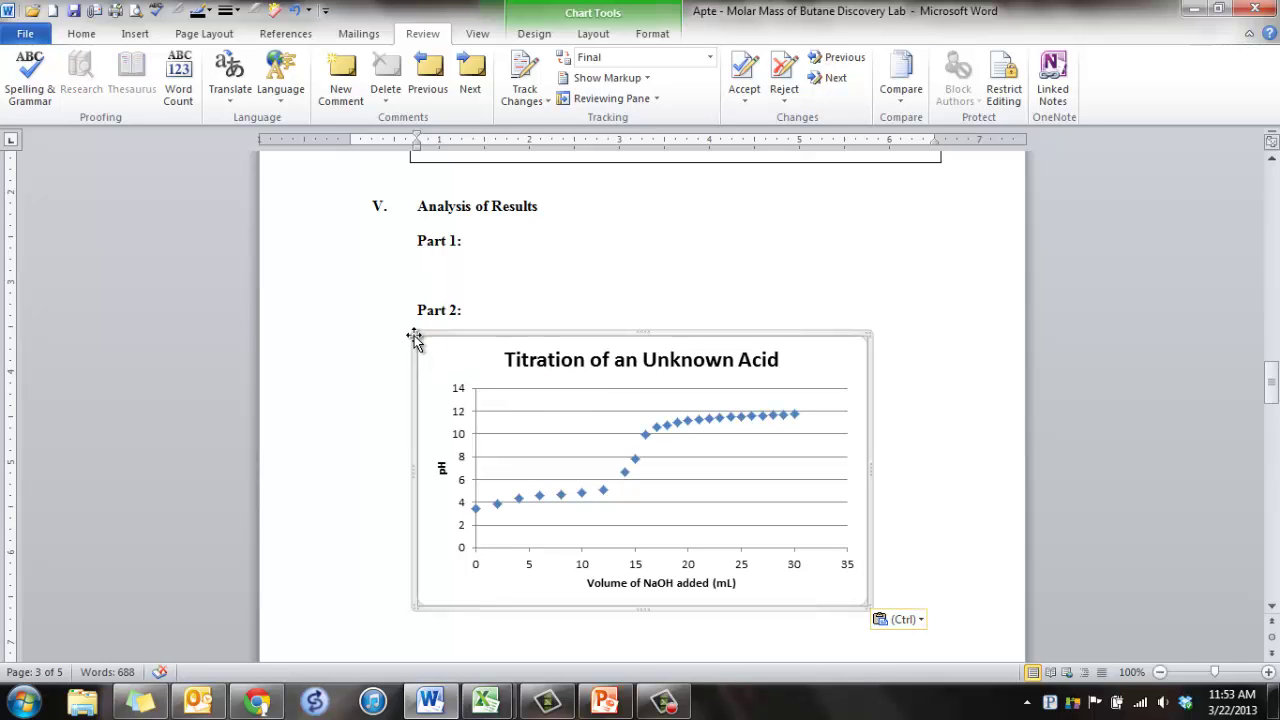
left_click_drag(414, 337, 357, 329)
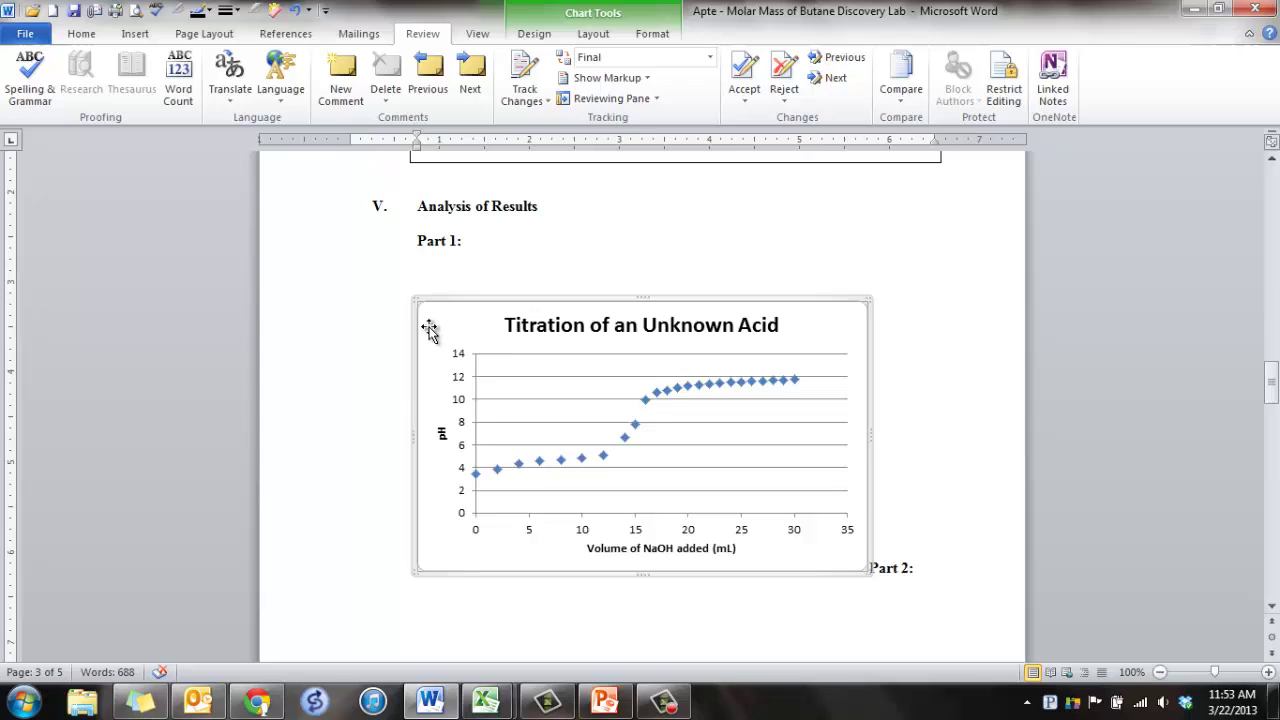
key("ctrl+z")
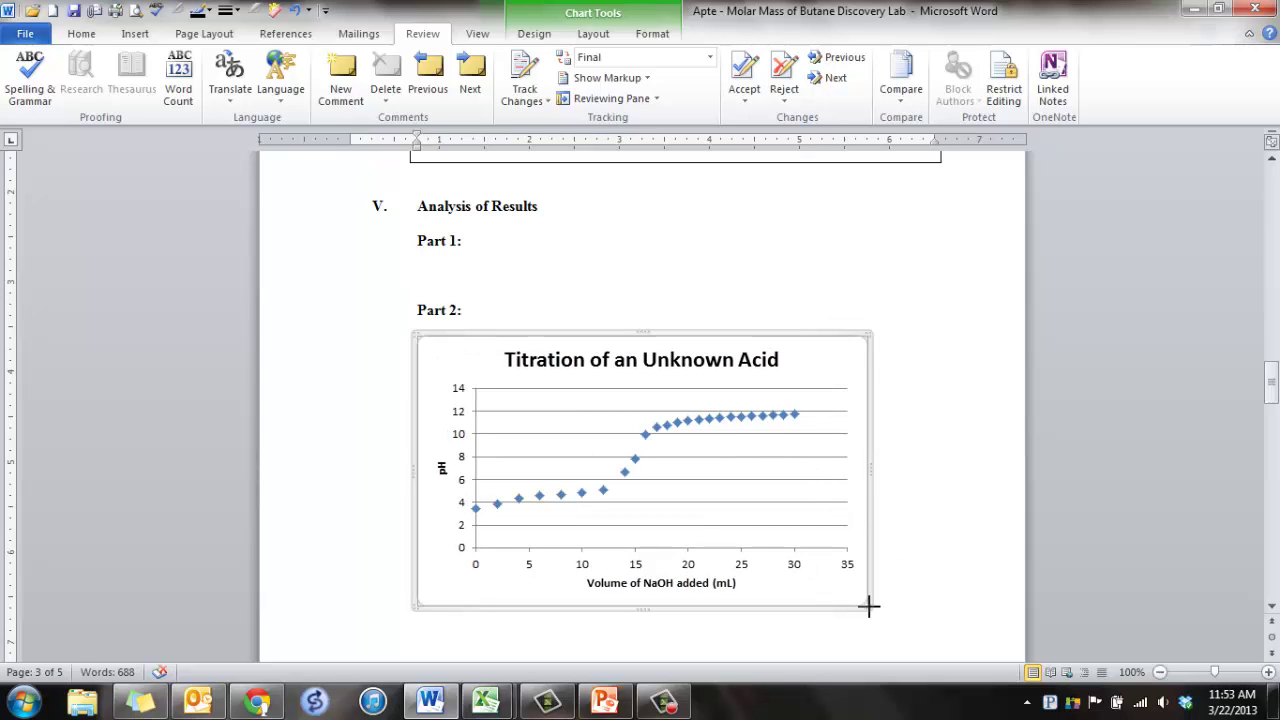
left_click_drag(868, 605, 962, 664)
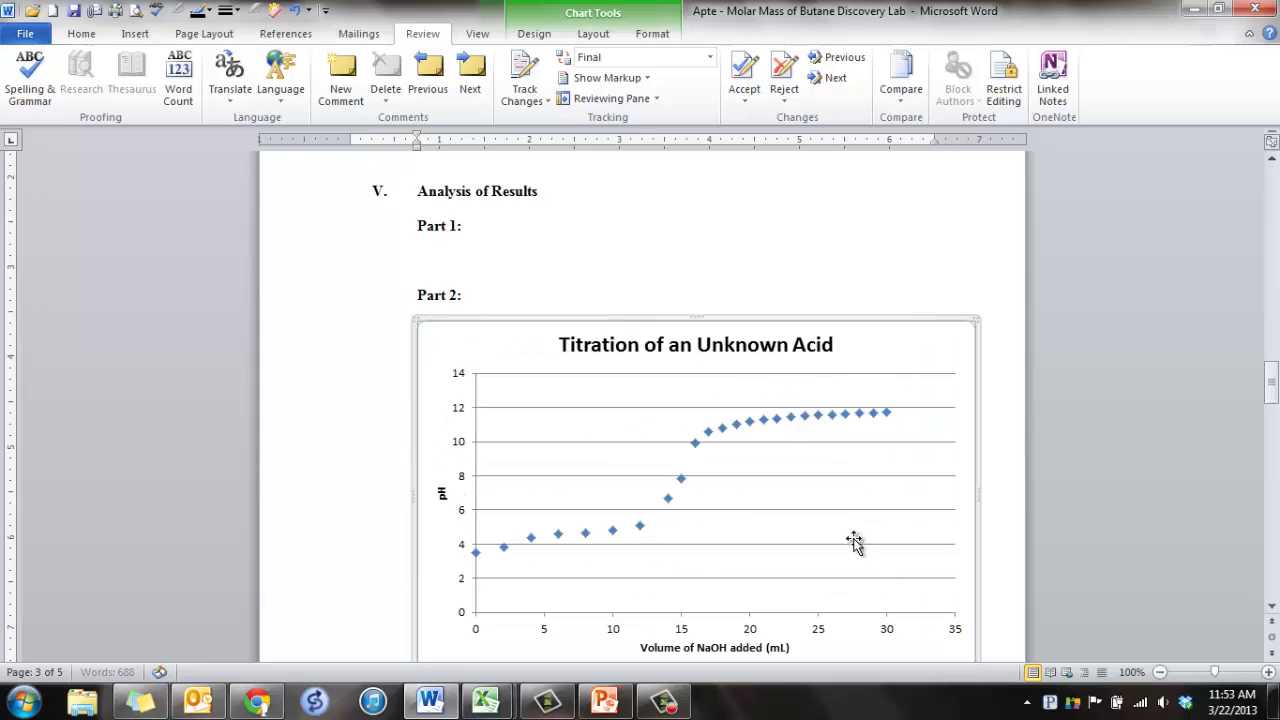
scroll(853, 541, "down", 3)
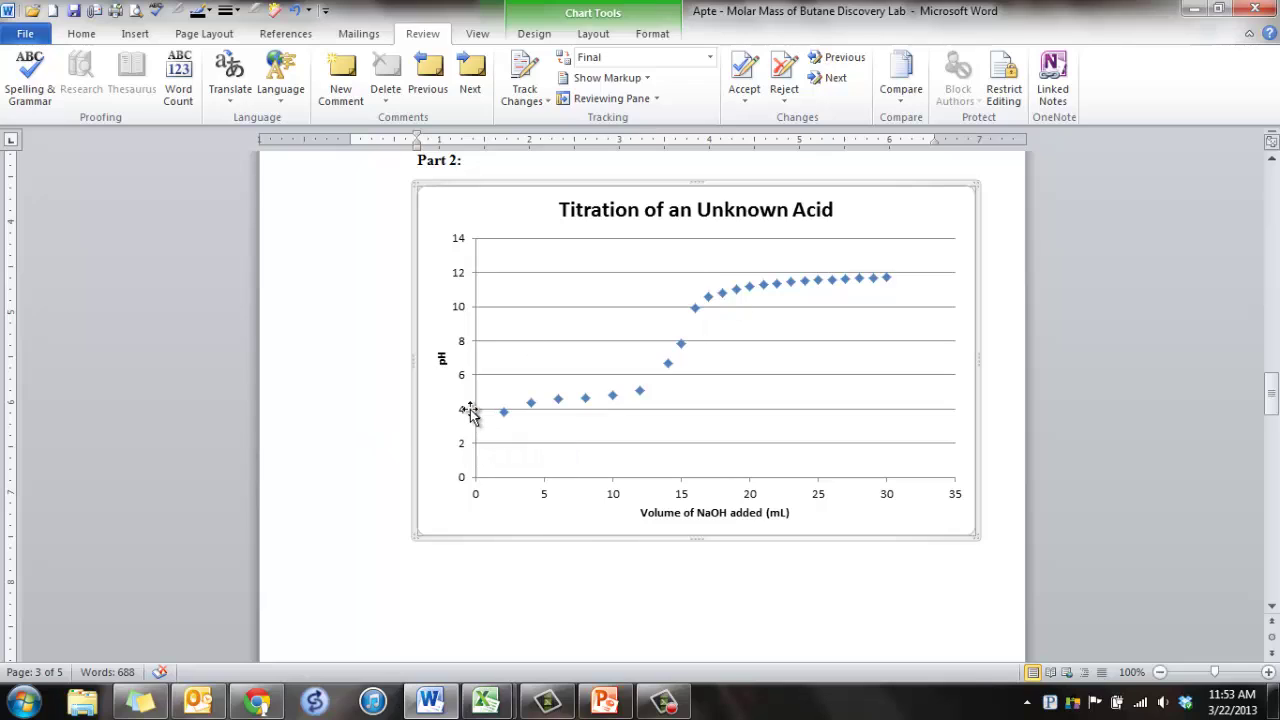
scroll(390, 390, "up", 3)
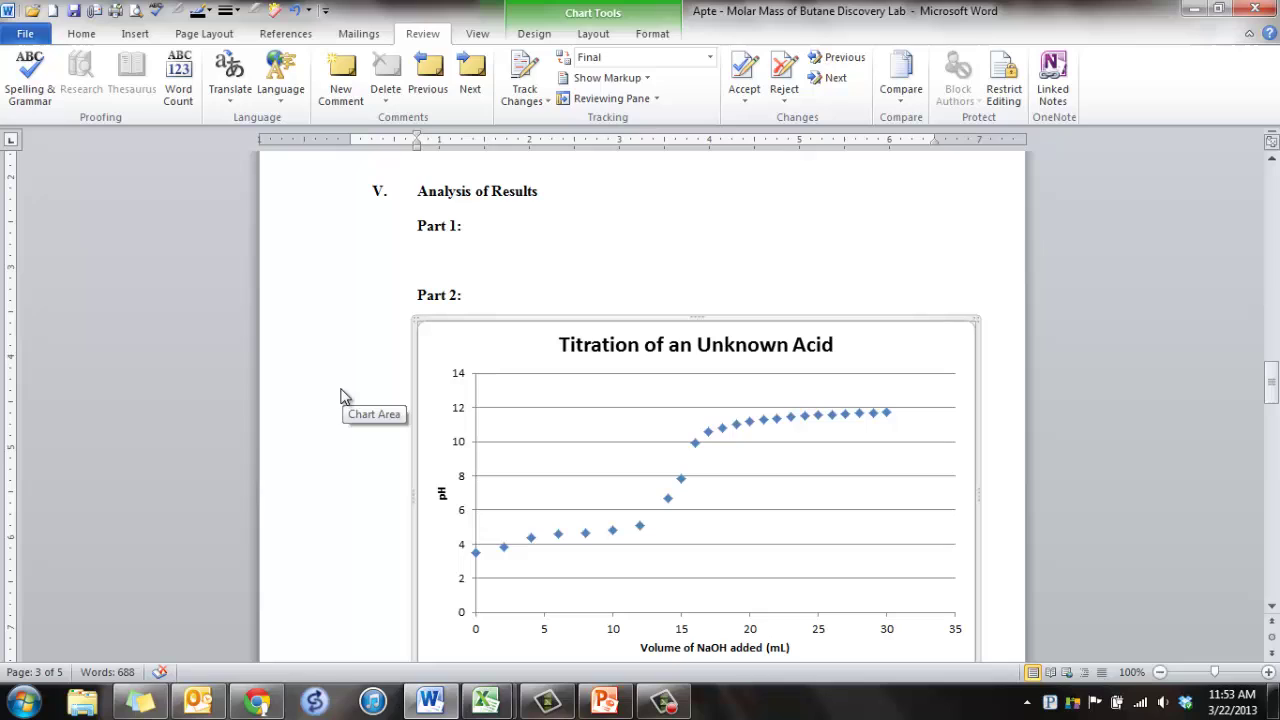
scroll(345, 395, "down", 1)
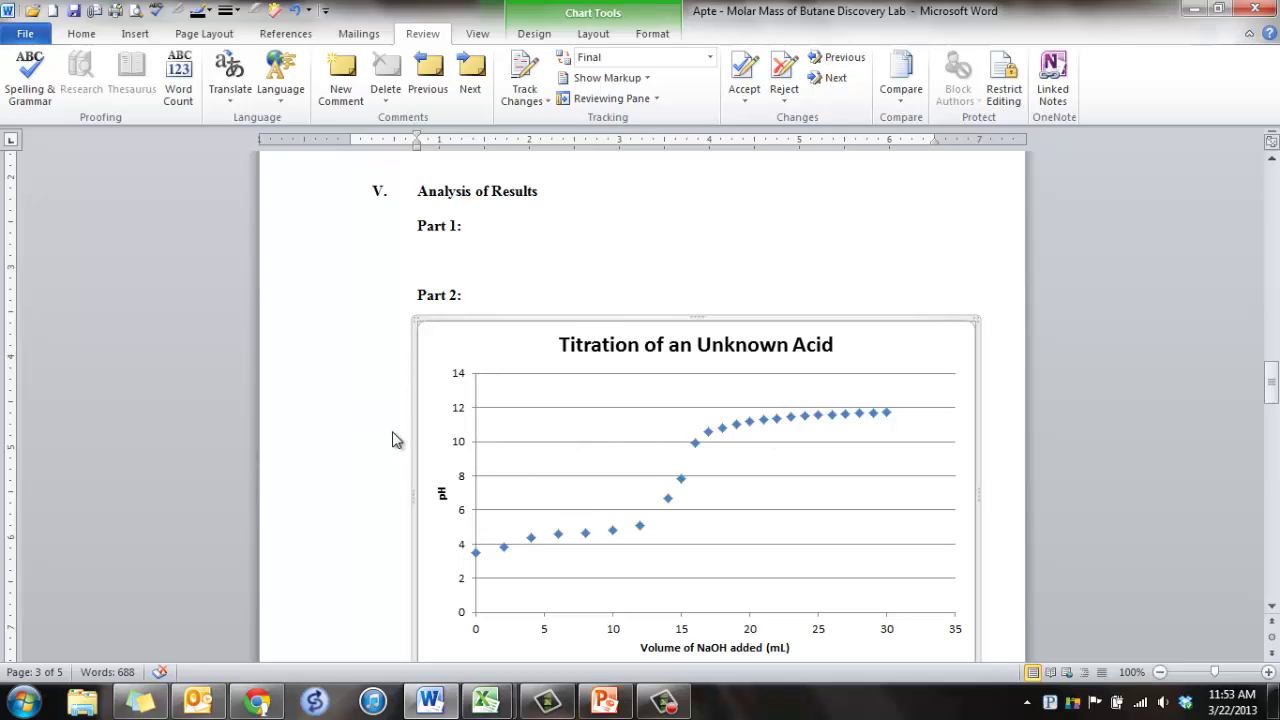